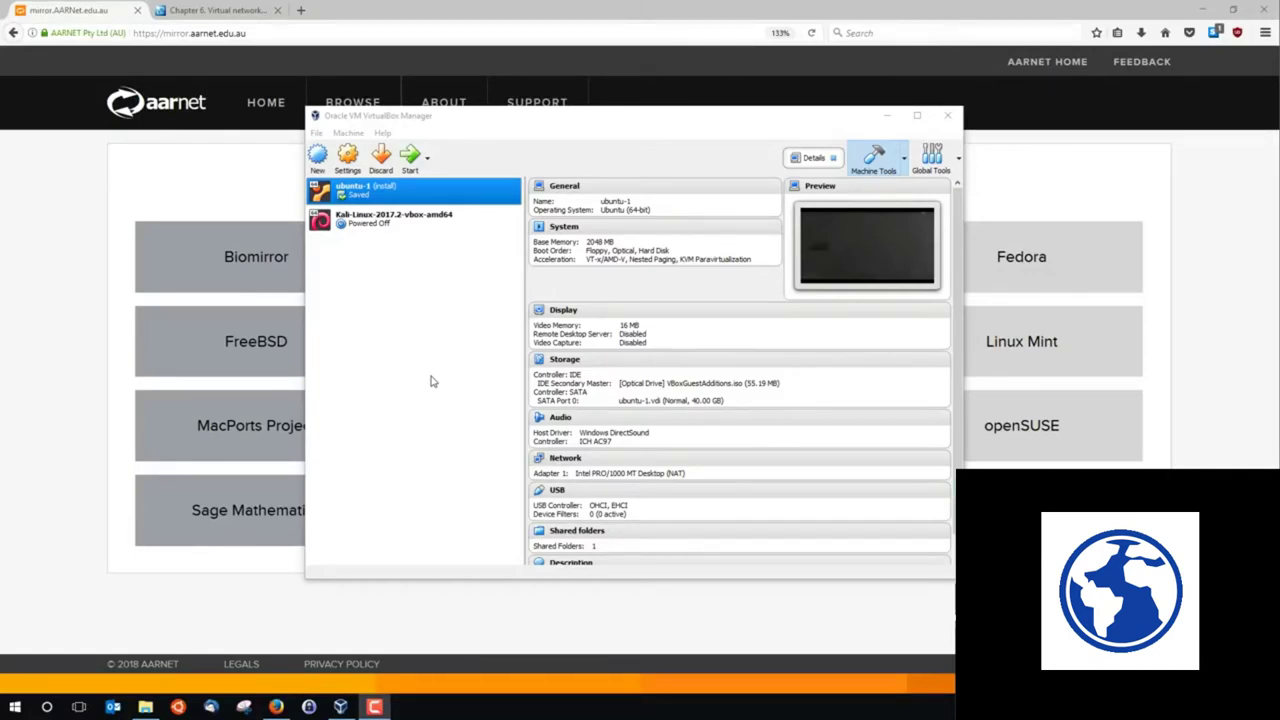
Step: Switch to the browser and open the Ubuntu 16.04.3 releases folder on the AARNet mirror
left_click(487, 125)
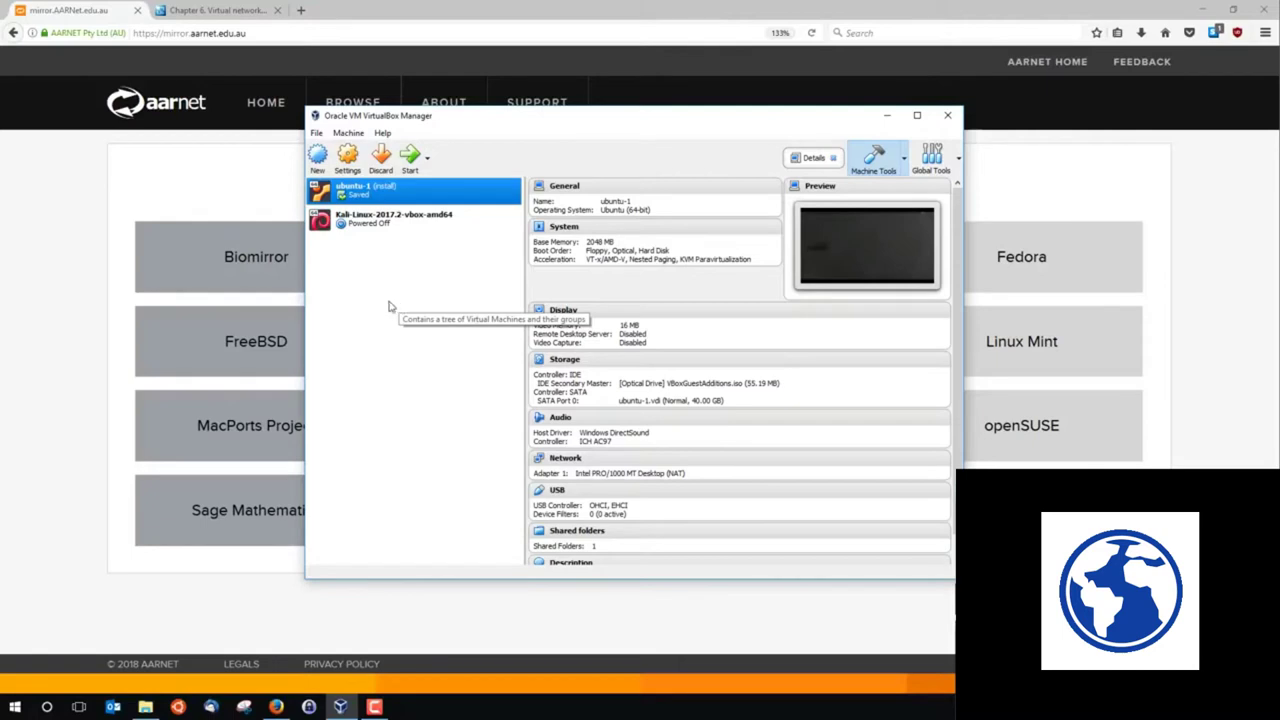
left_click(337, 47)
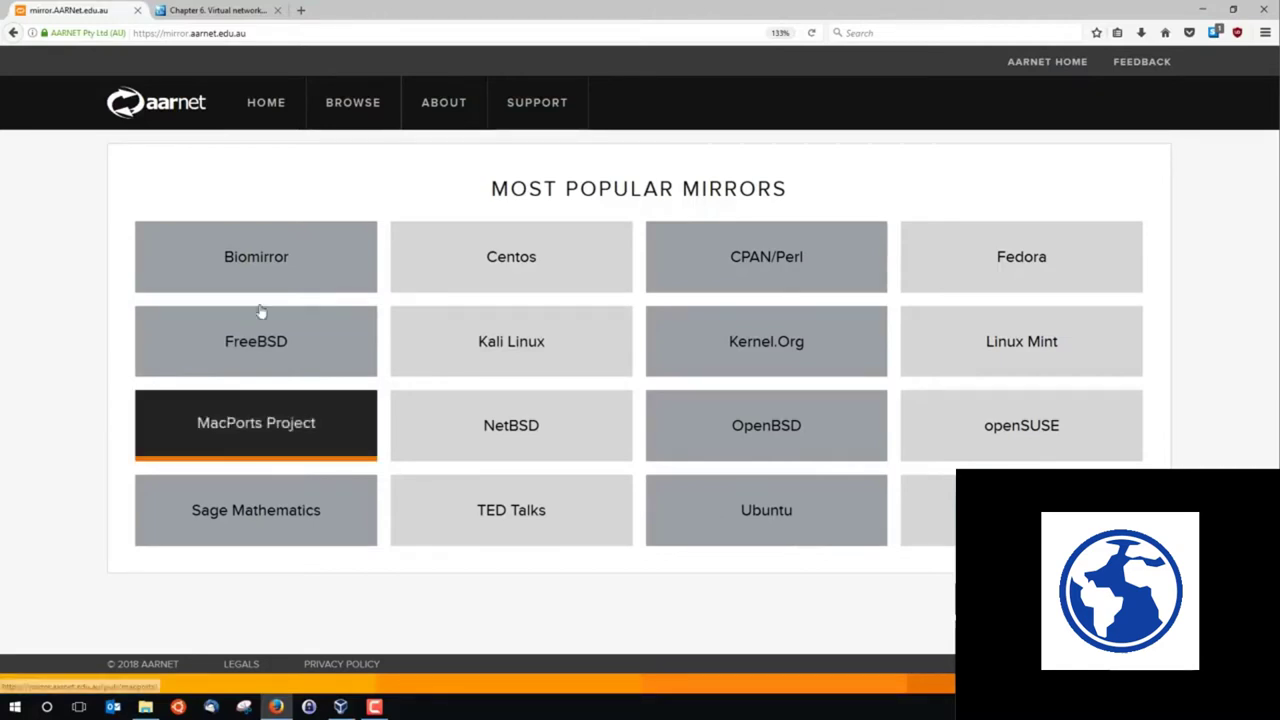
mouse_move(352, 142)
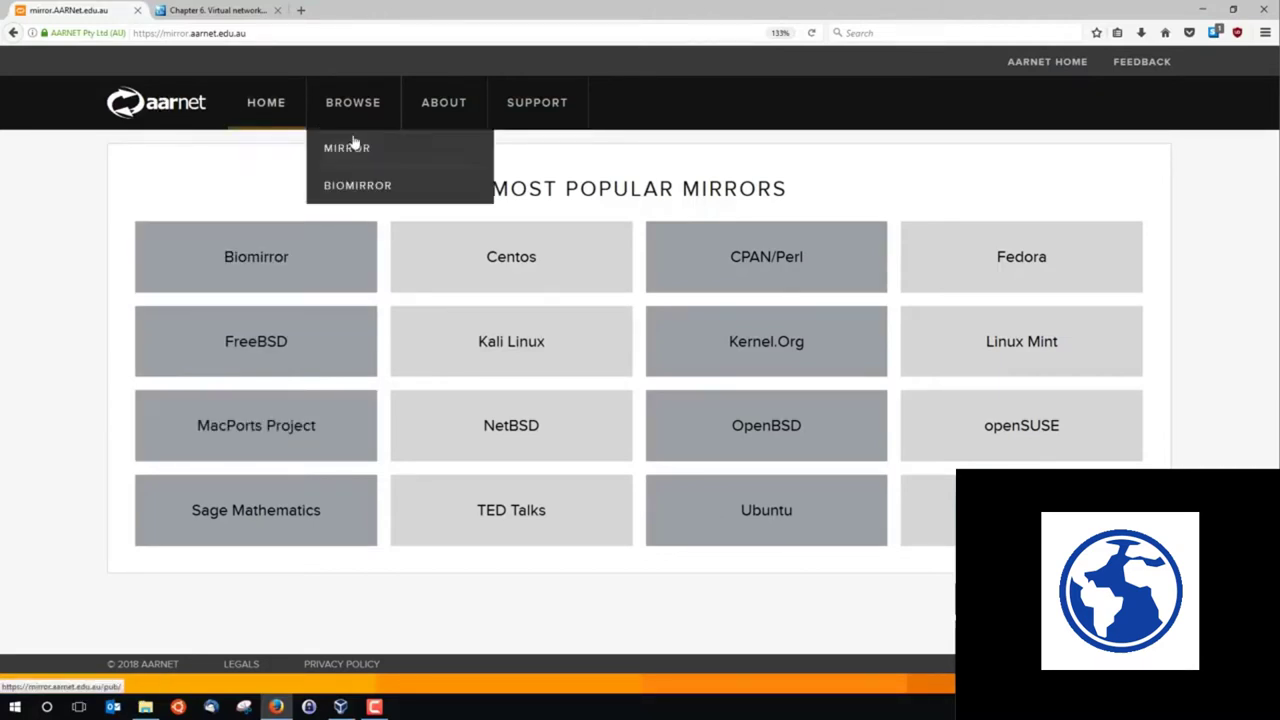
left_click(758, 516)
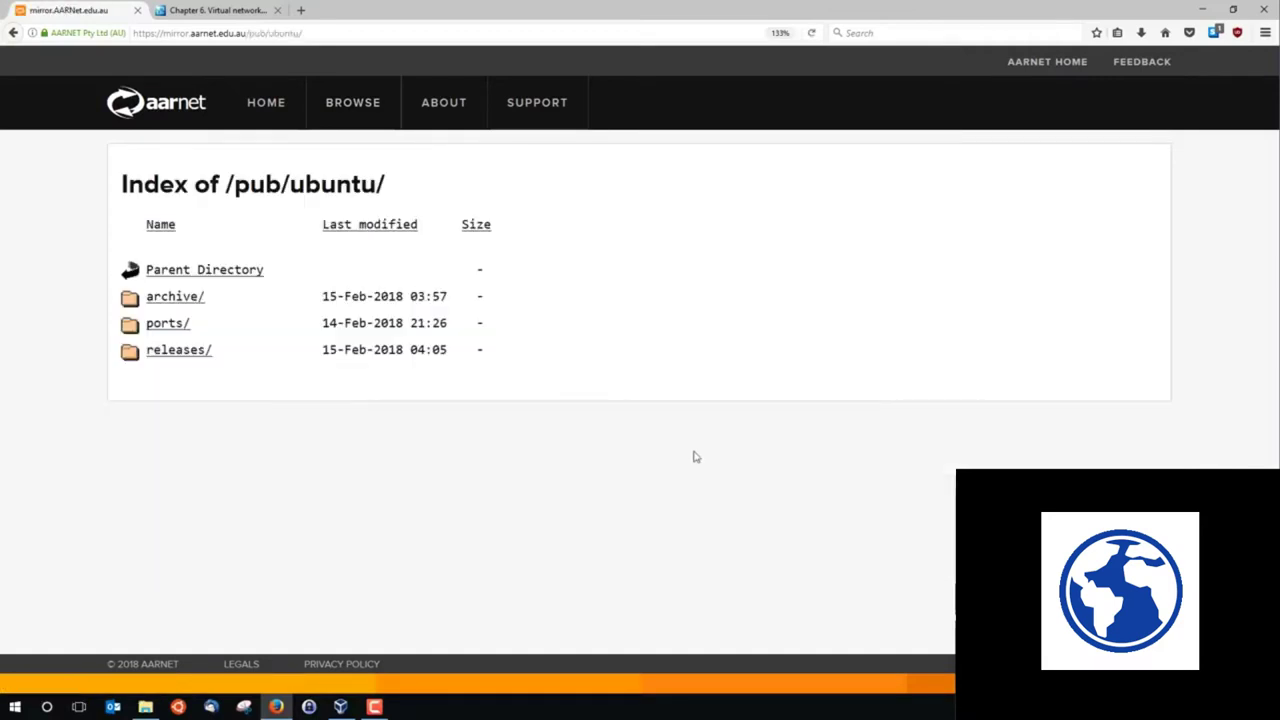
left_click(167, 357)
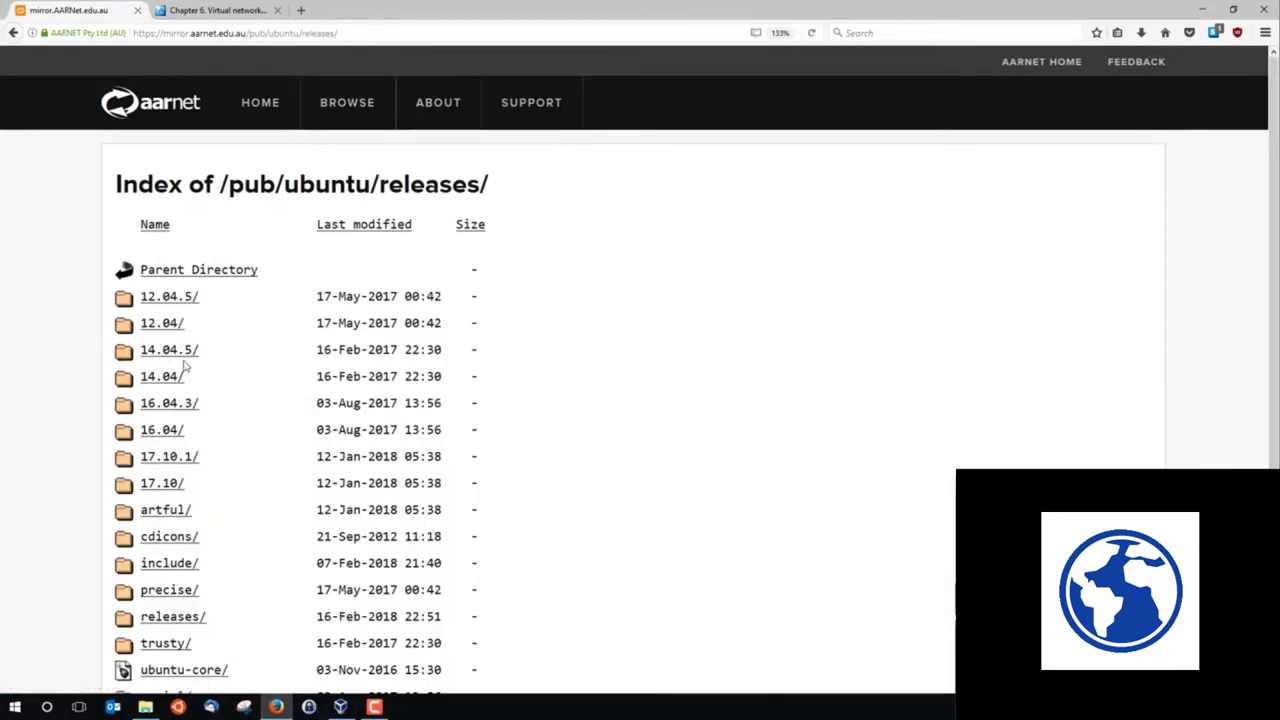
left_click(164, 406)
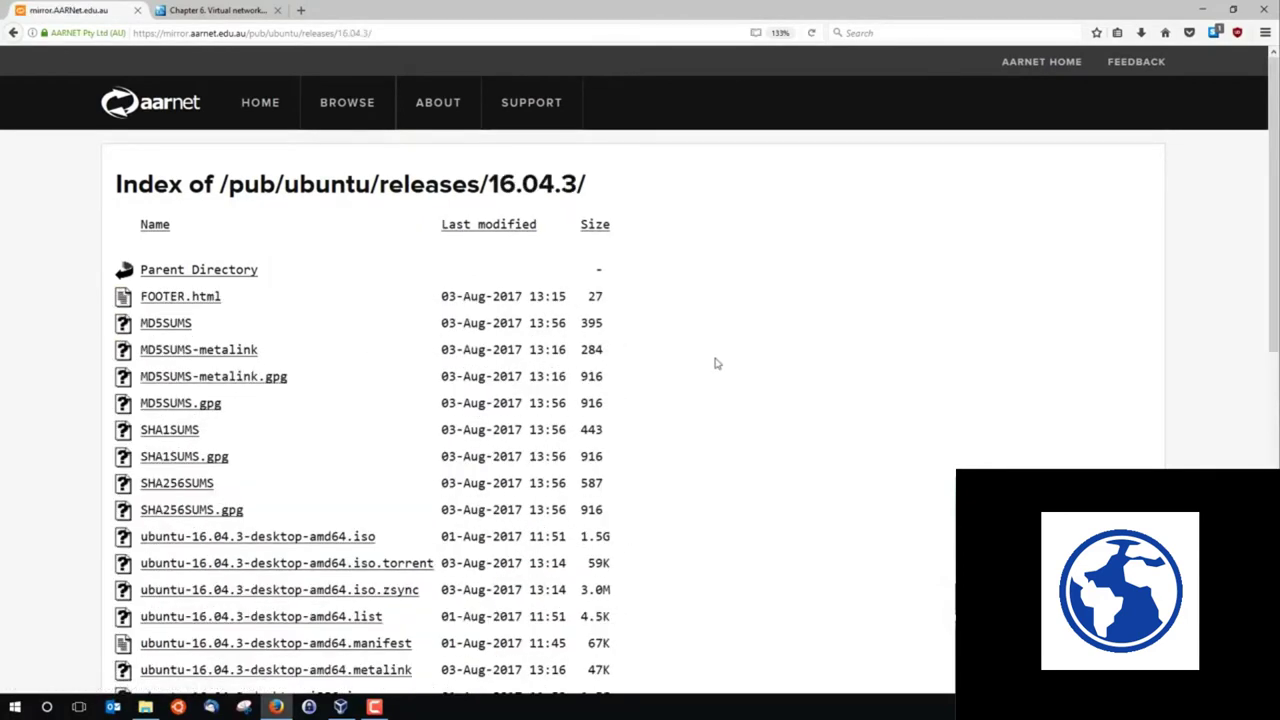
Step: Download the ubuntu-16.04.3-server-amd64.iso image and save the file
scroll(715, 363, "down", 5)
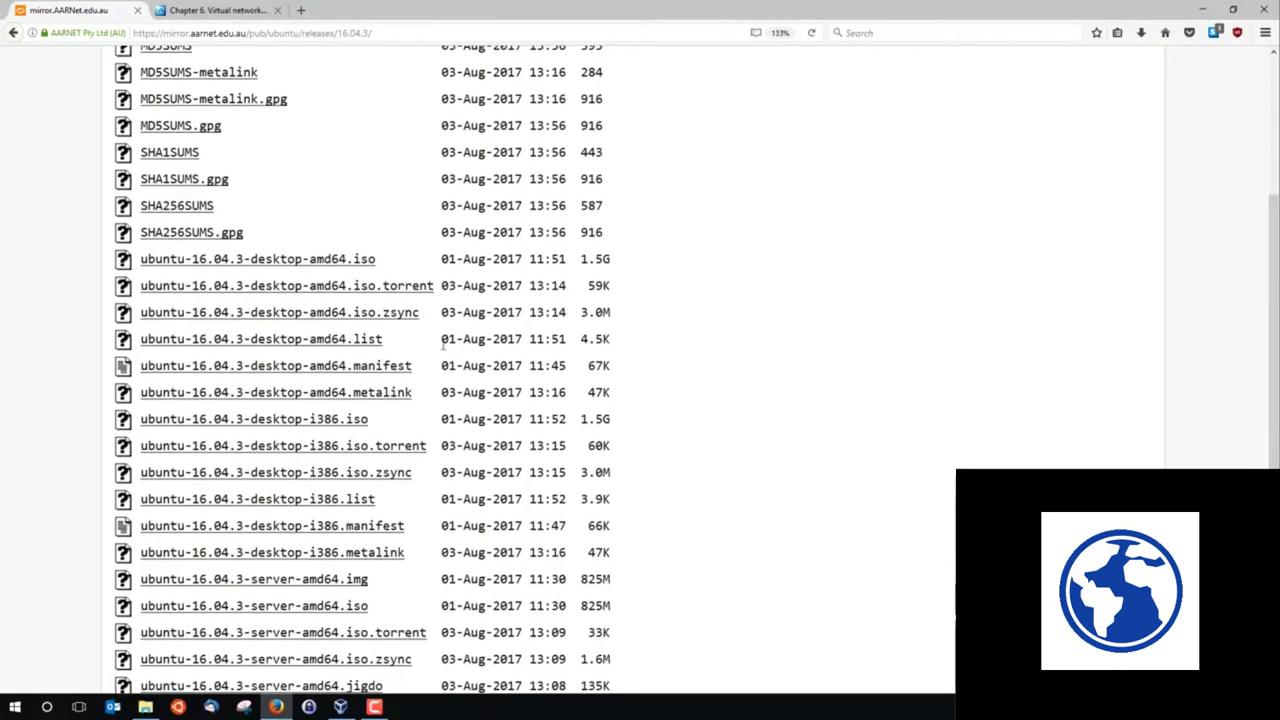
scroll(335, 310, "down", 3)
scroll(328, 326, "down", 3)
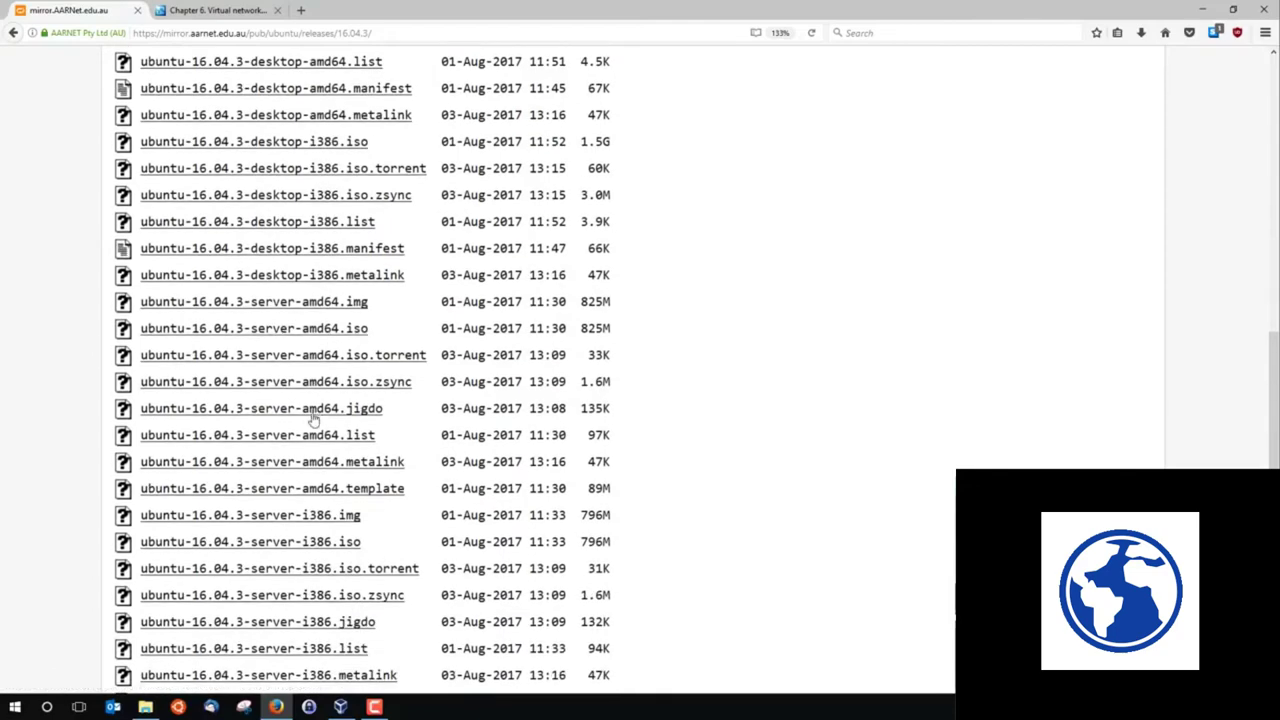
scroll(309, 390, "down", 3)
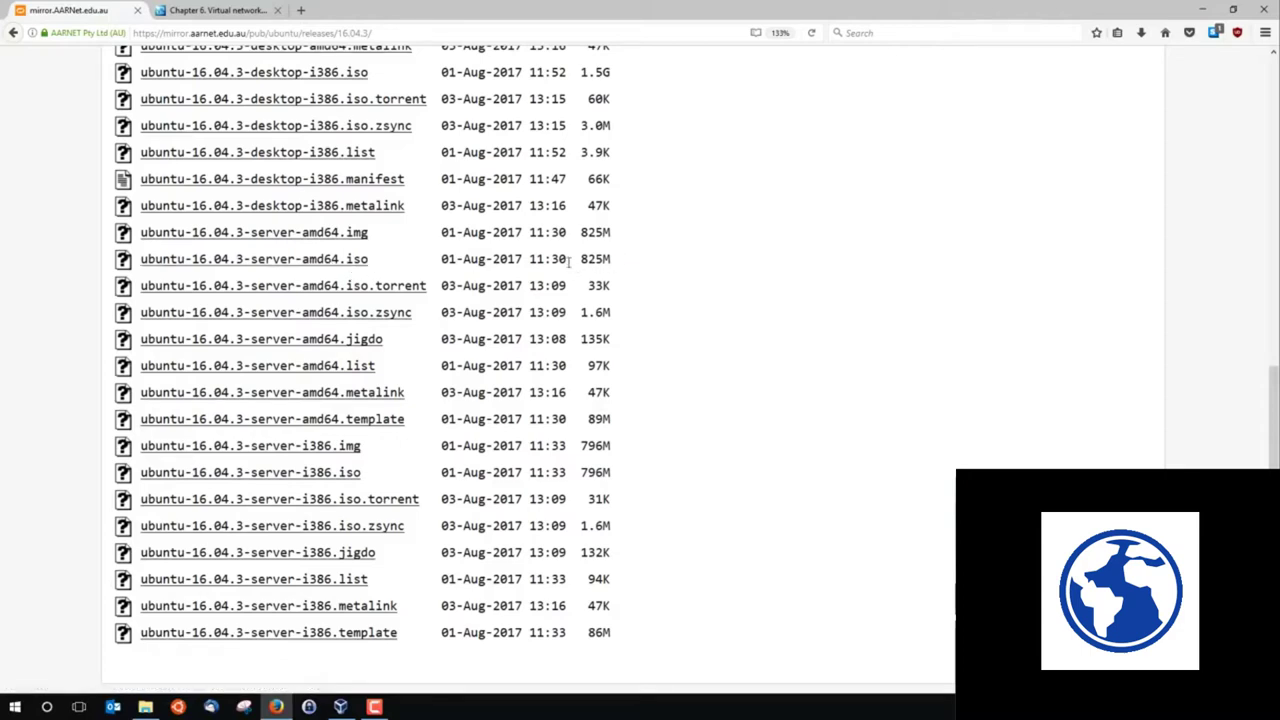
left_click(357, 260)
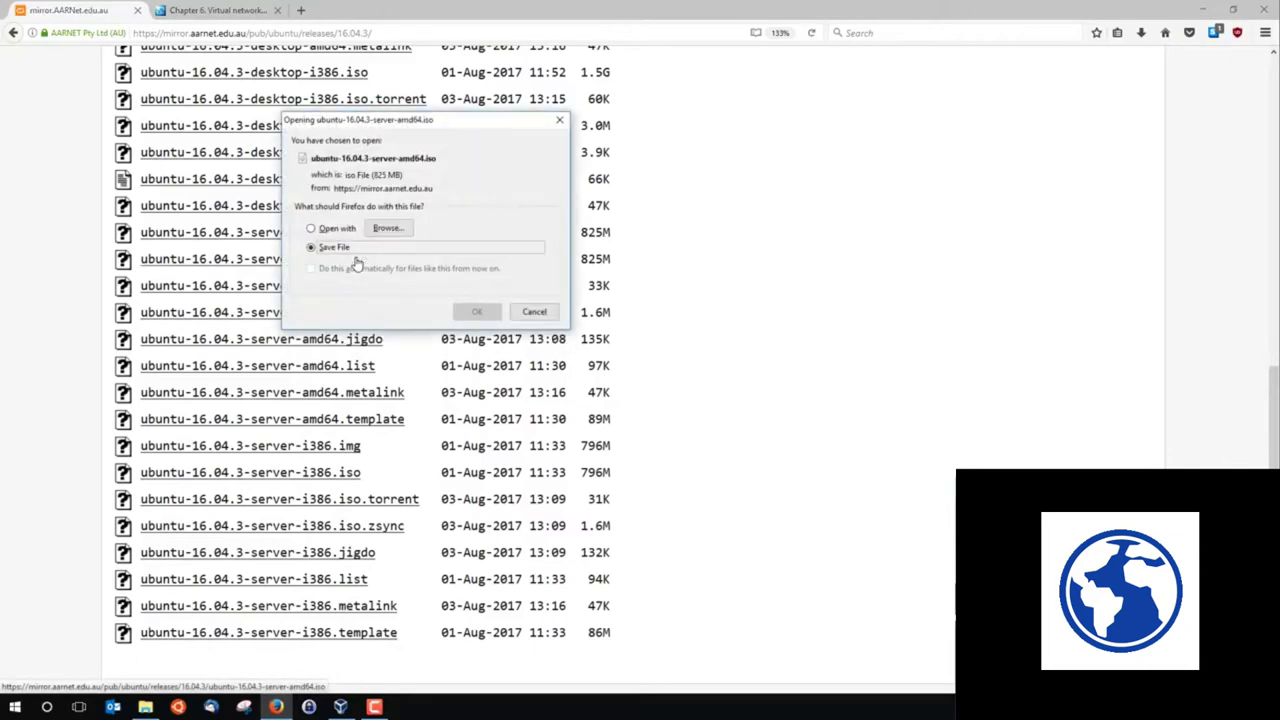
left_click(477, 312)
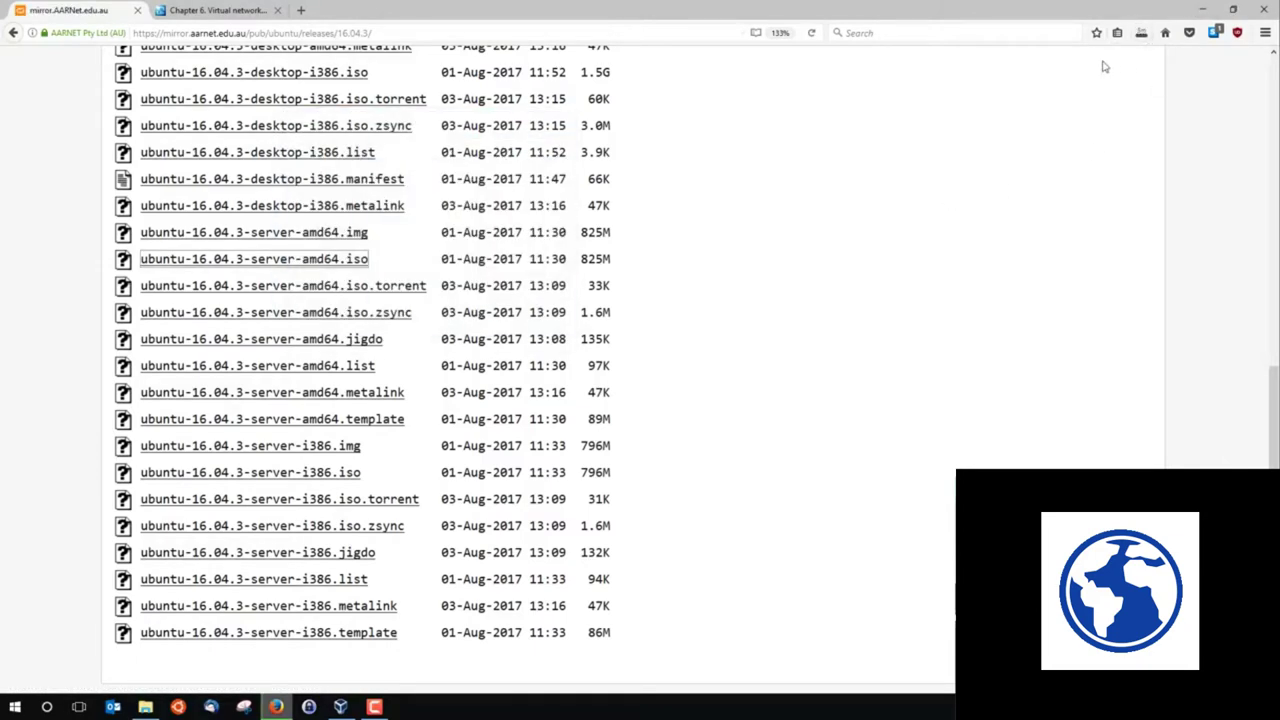
Step: Minimise the browser, check the Ubuntu server ISO in the linux folder in File Explorer, and return to VirtualBox Manager
left_click(1202, 10)
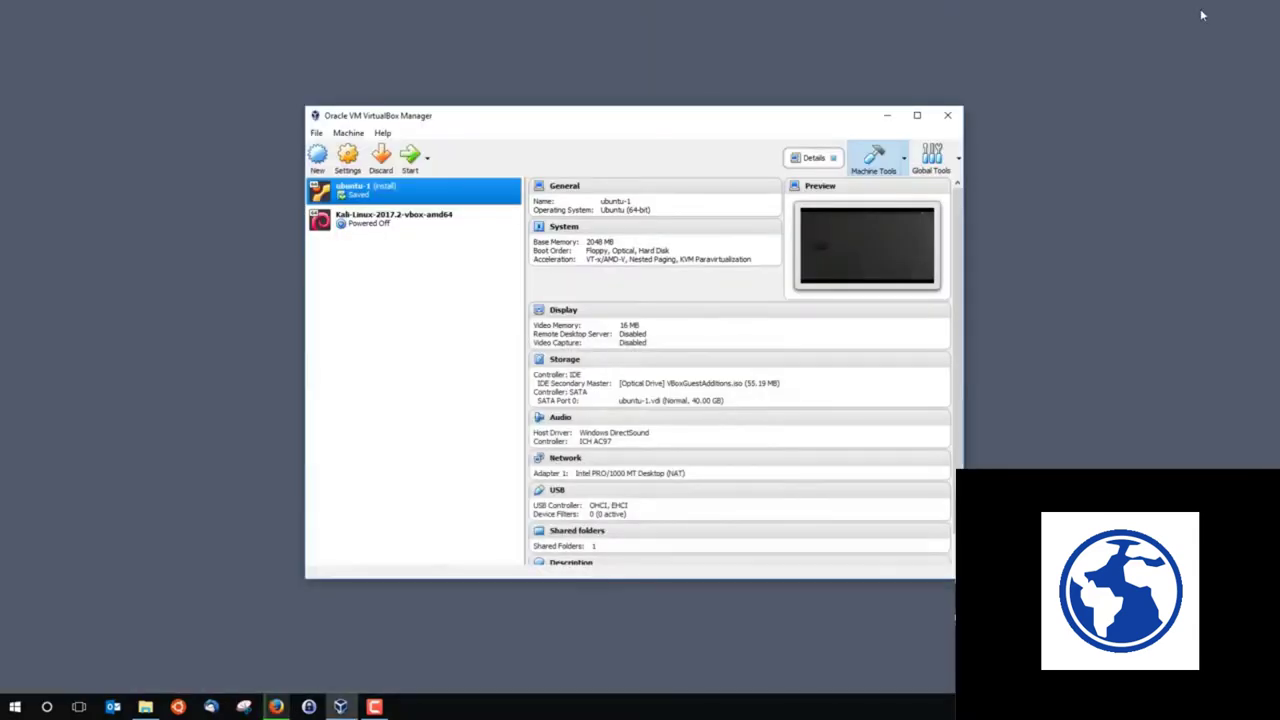
left_click(146, 706)
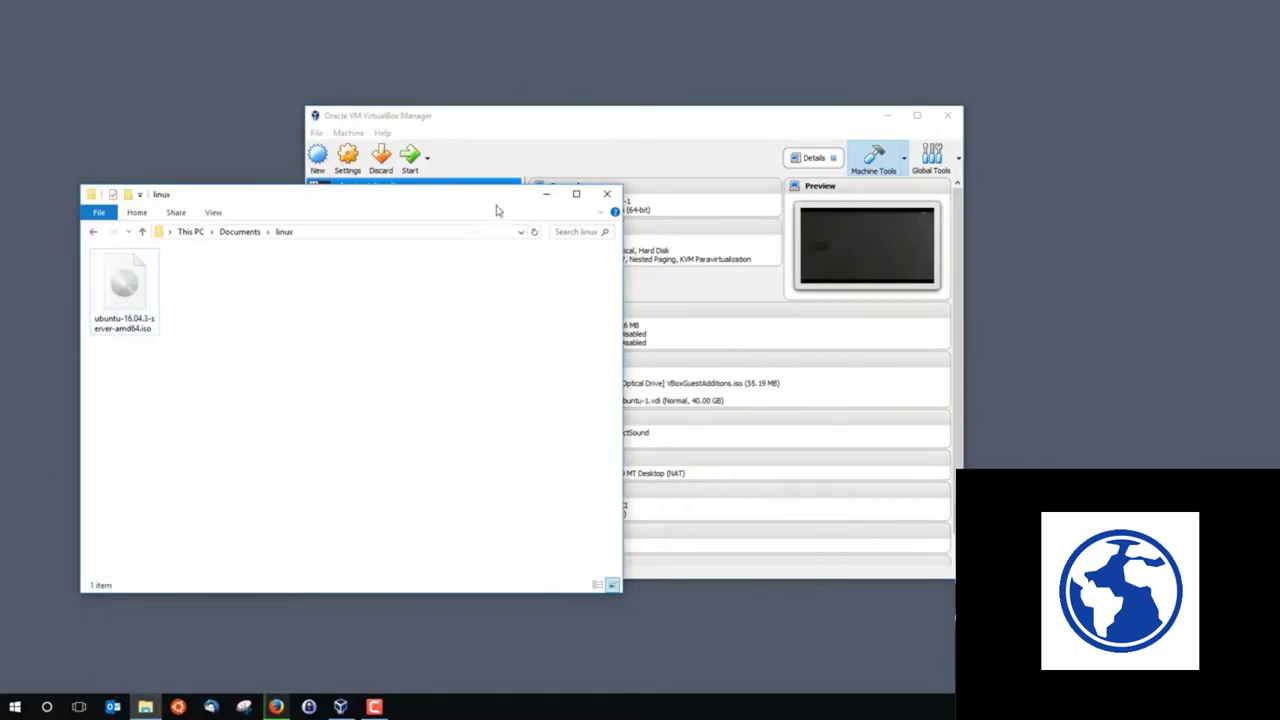
left_click(560, 121)
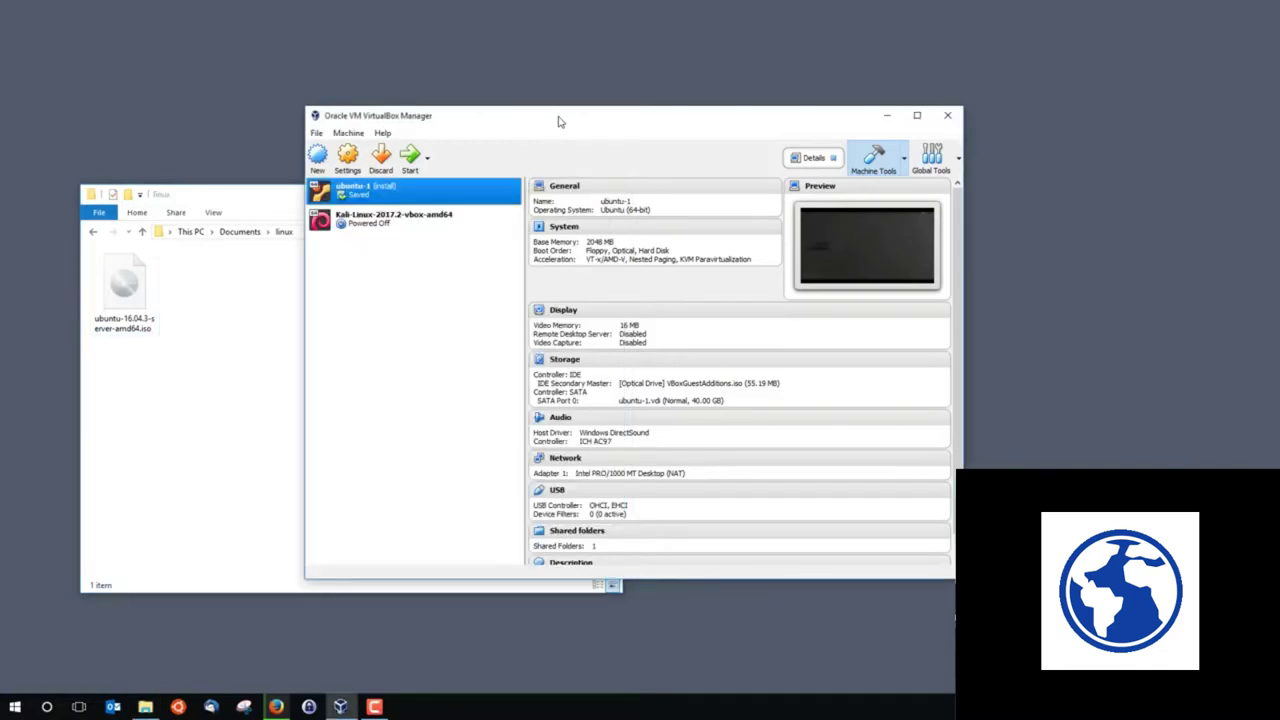
Step: Start a new virtual machine named ubuntu-linux-demo with type Linux and version Ubuntu (64-bit)
left_click(318, 160)
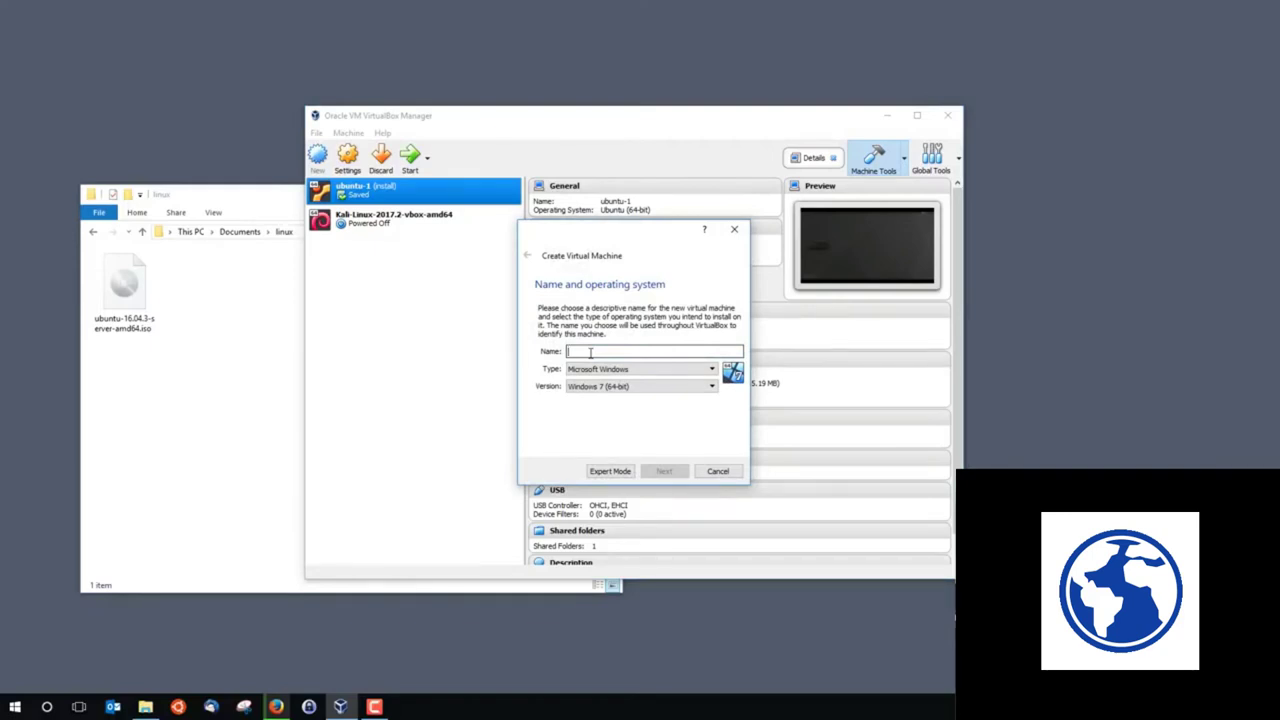
type("linux-demo")
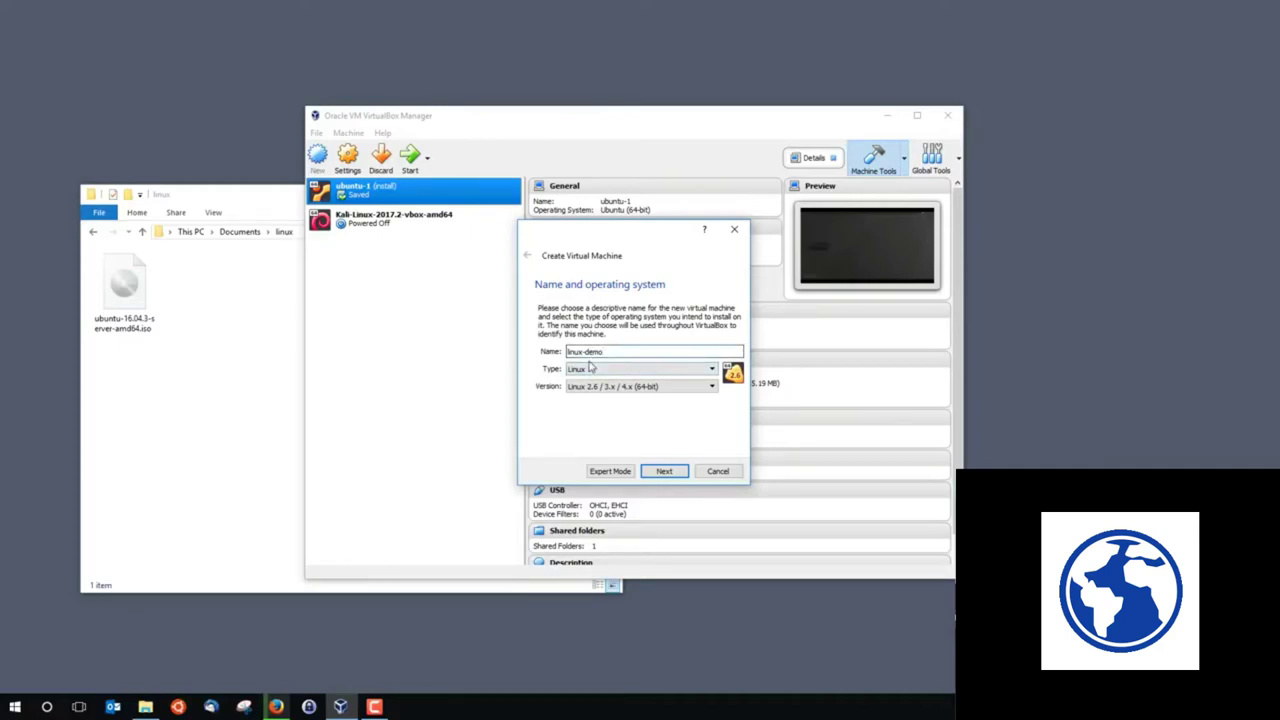
type("ubuntu-")
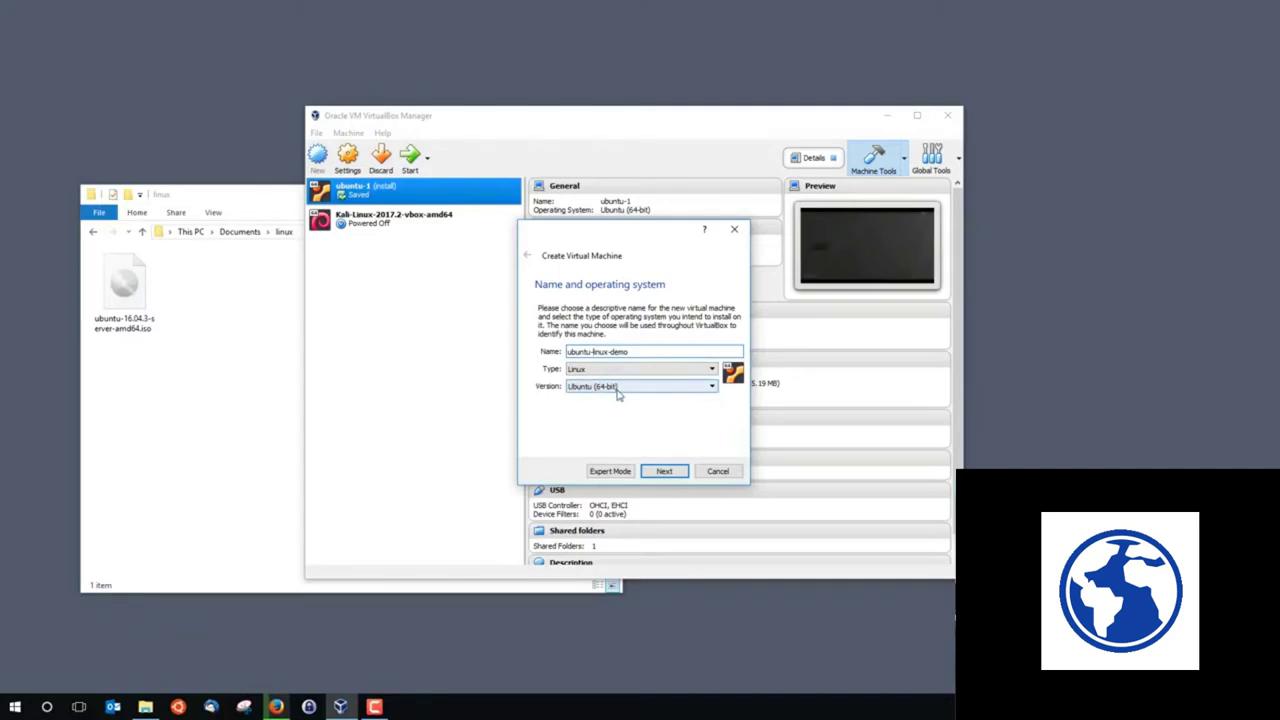
left_click(657, 473)
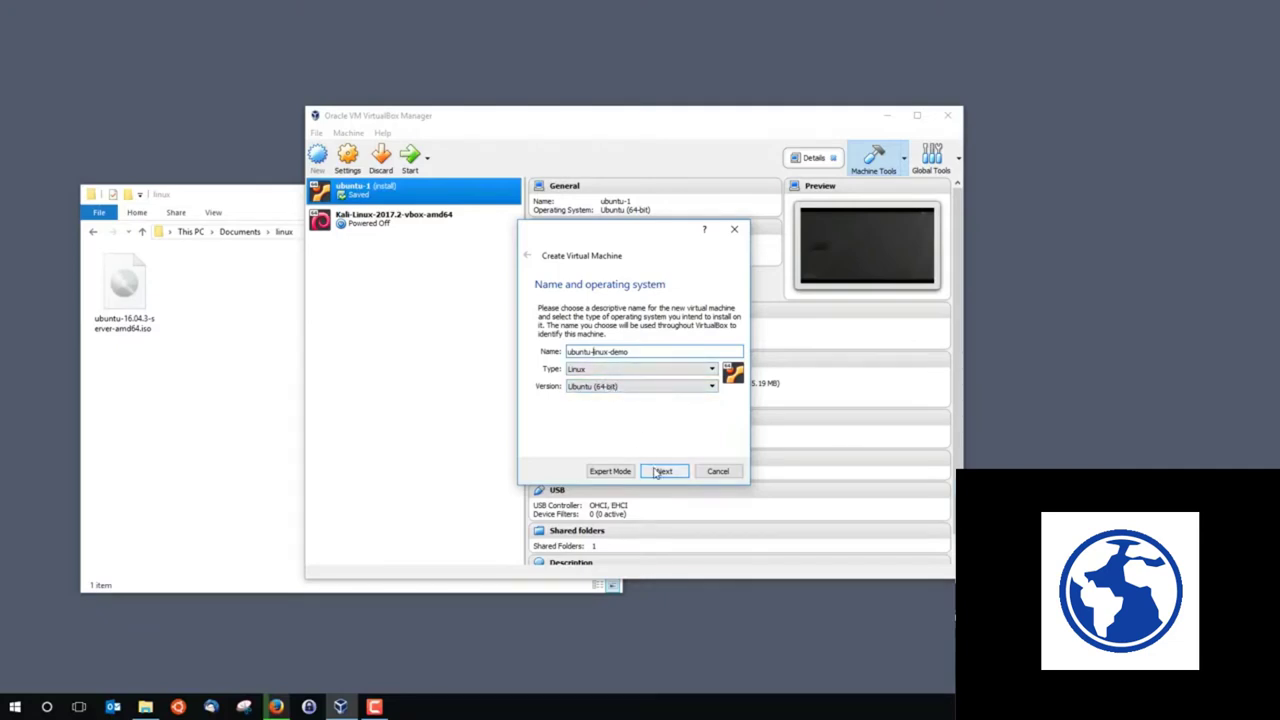
left_click(660, 471)
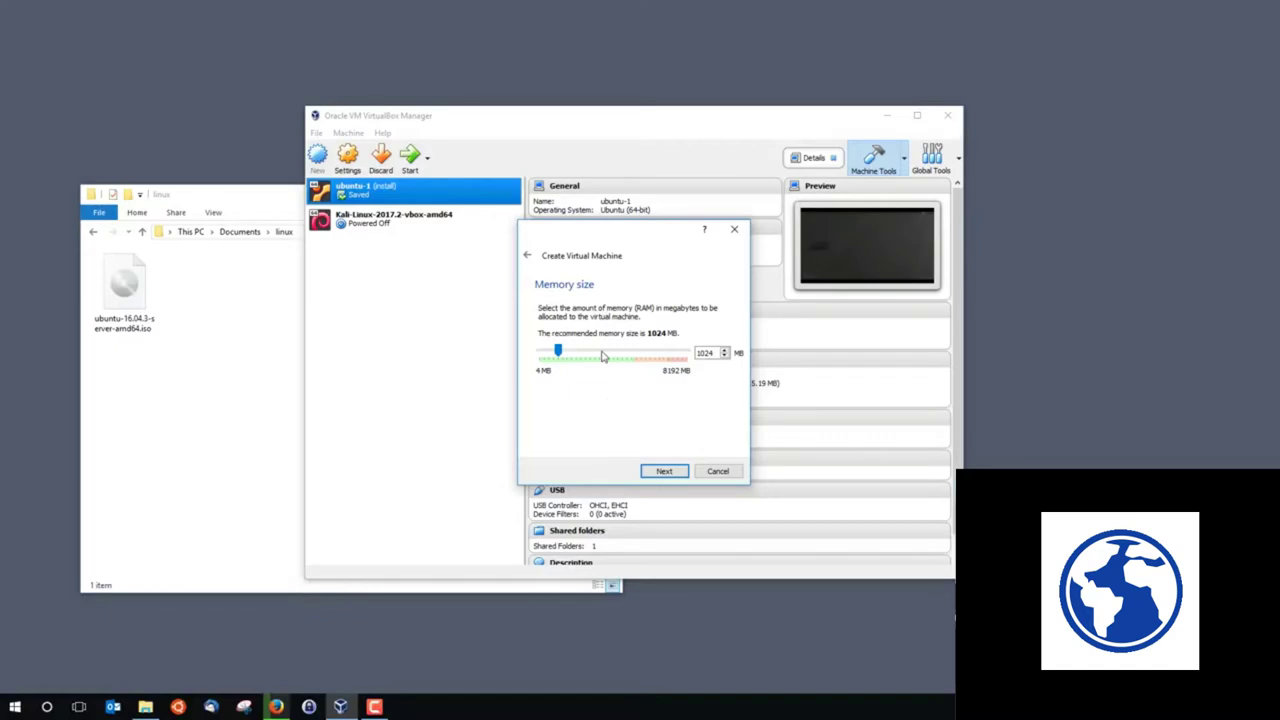
Step: Set the new machine's memory size to 512 MB
double_click(705, 355)
type("512")
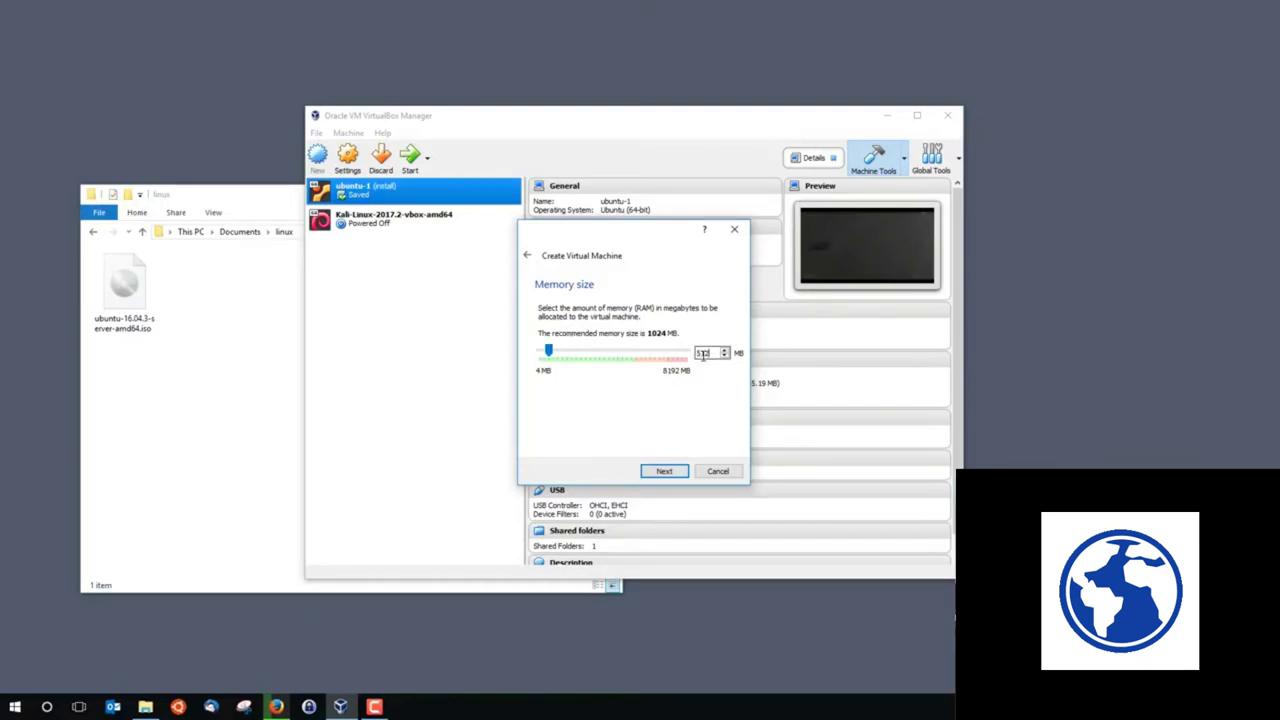
left_click(664, 471)
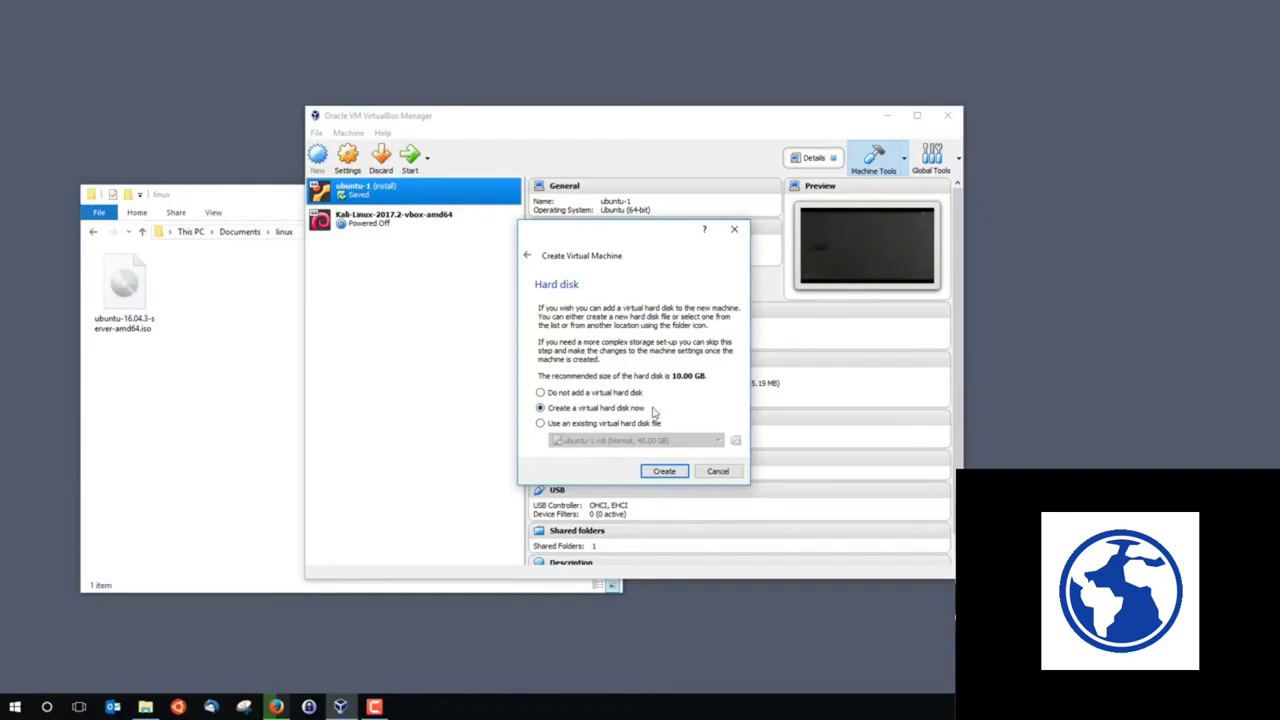
Step: Choose to create a virtual hard disk as a VDI file with fixed-size storage
left_click(663, 468)
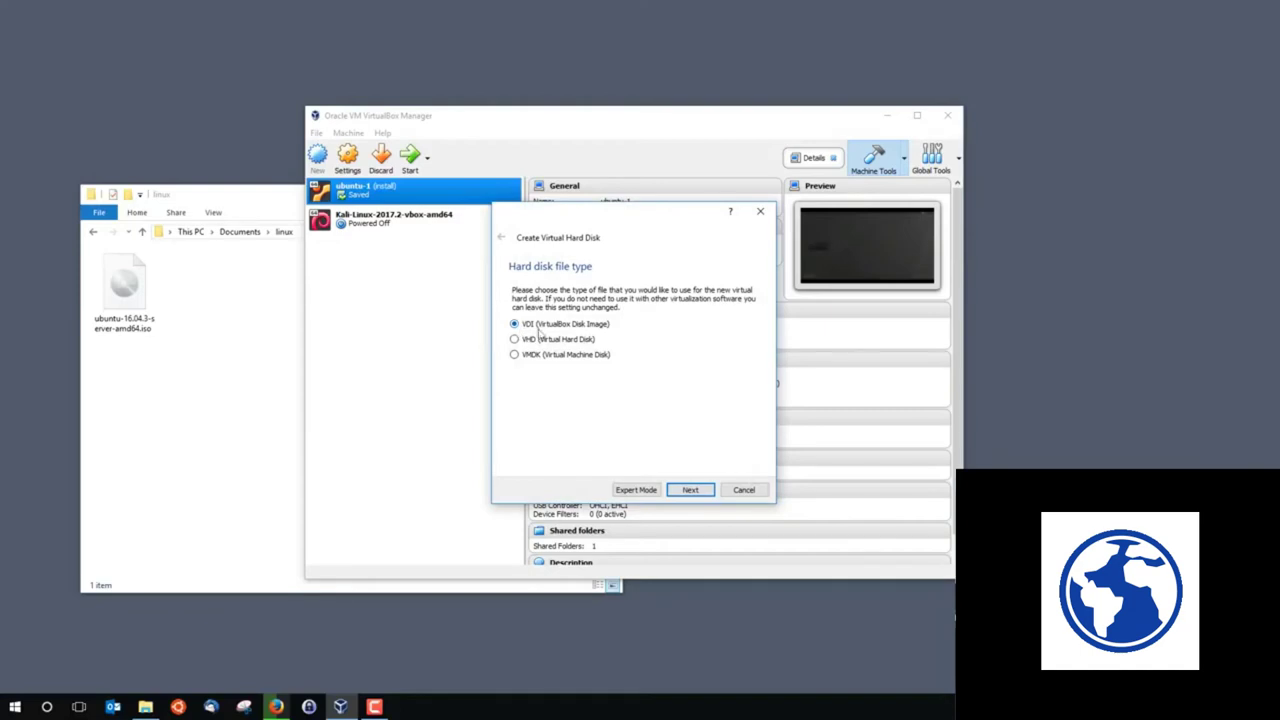
left_click(692, 490)
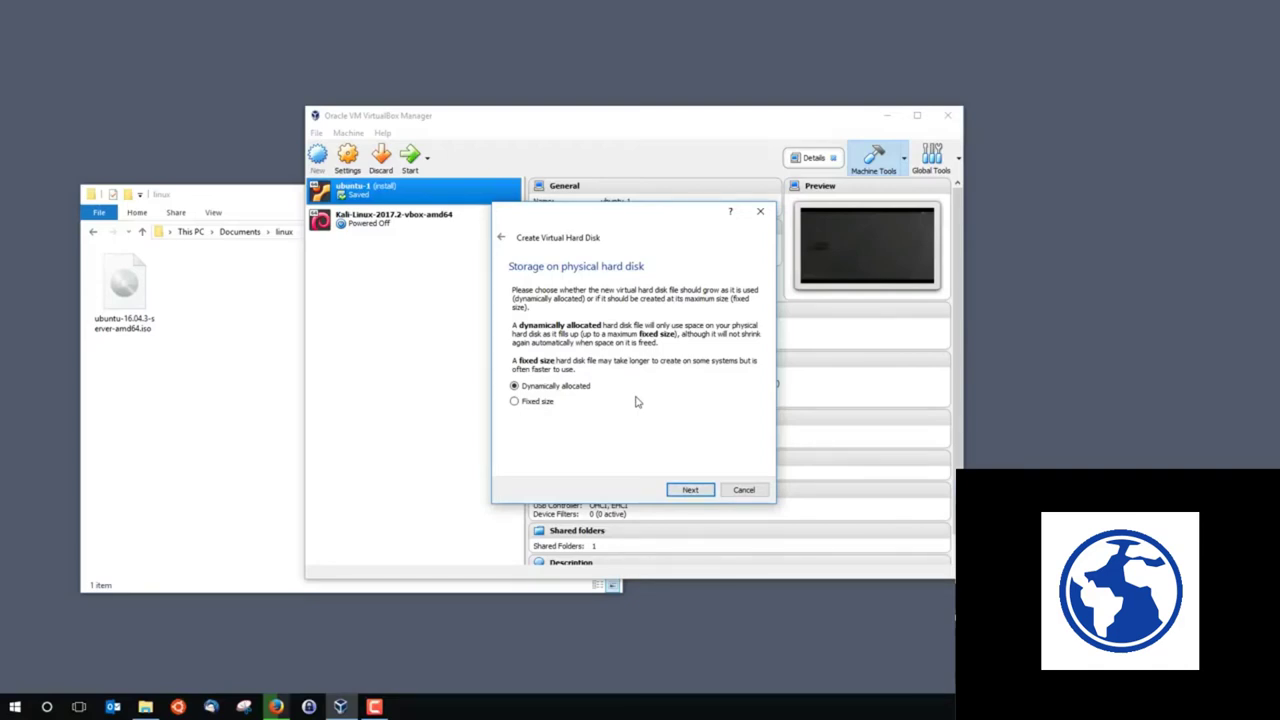
left_click(514, 401)
left_click(690, 490)
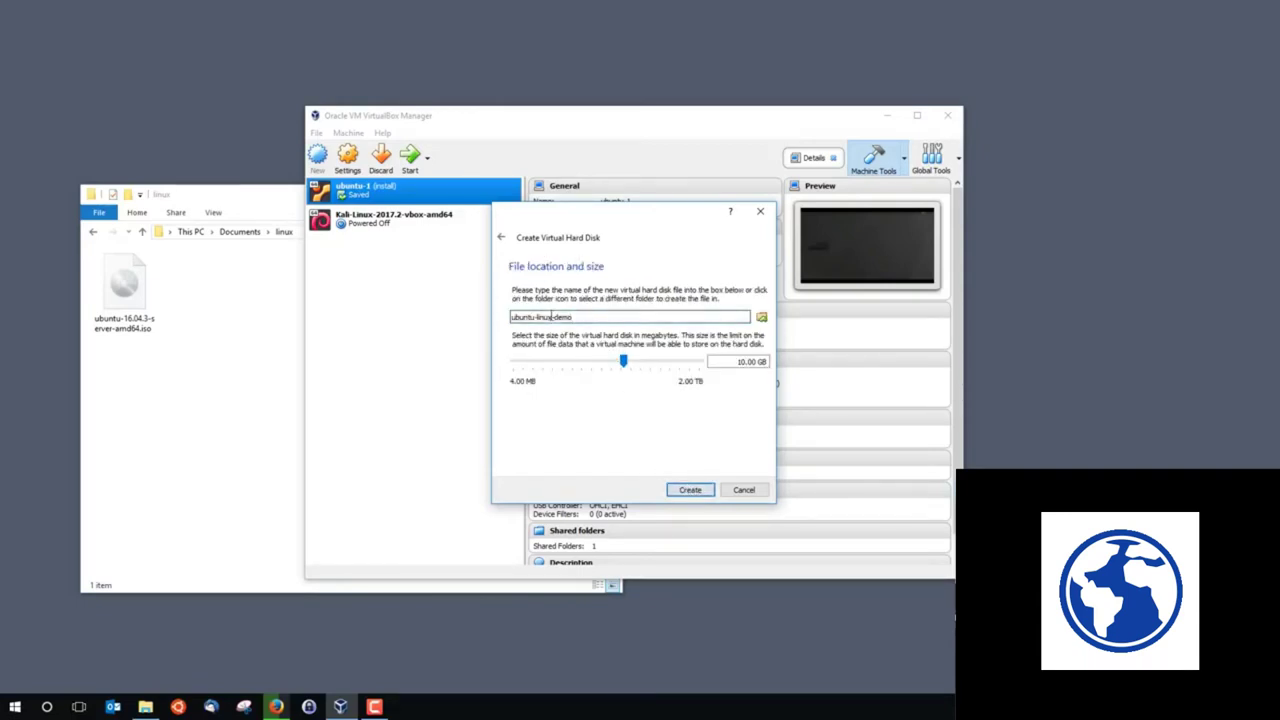
Step: Set the virtual hard disk size to 2.50 GB and create the ubuntu-linux-demo disk
left_click(736, 363)
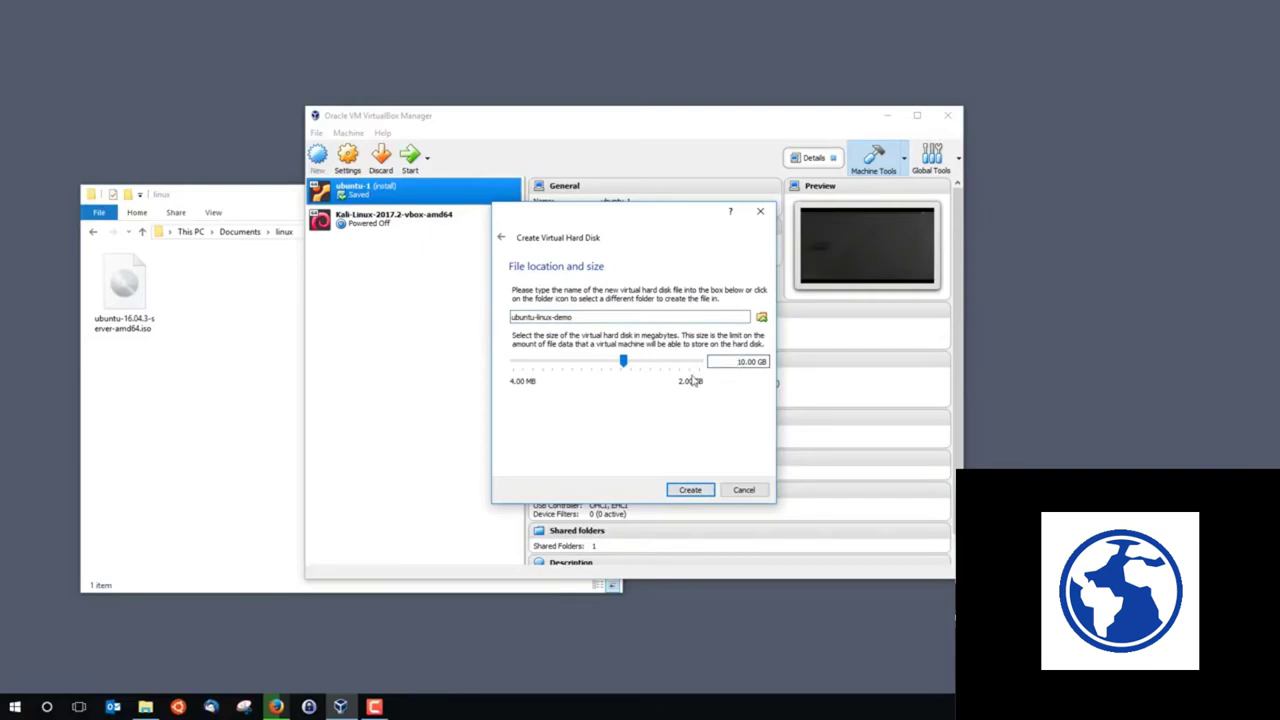
key("BackSpace")
key("BackSpace")
type("1")
key("BackSpace")
type("5")
left_click(679, 490)
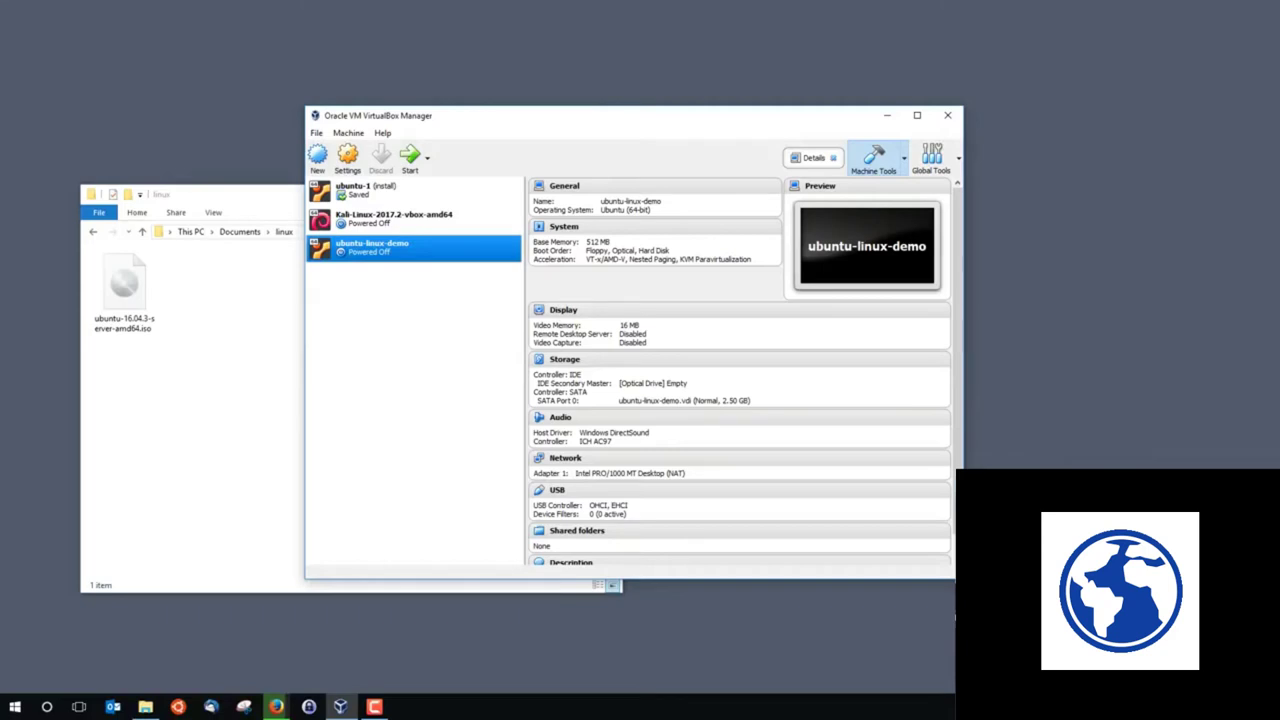
Step: Open the ubuntu-linux-demo settings and review the General, System (motherboard, processor, acceleration) and Display options
right_click(399, 251)
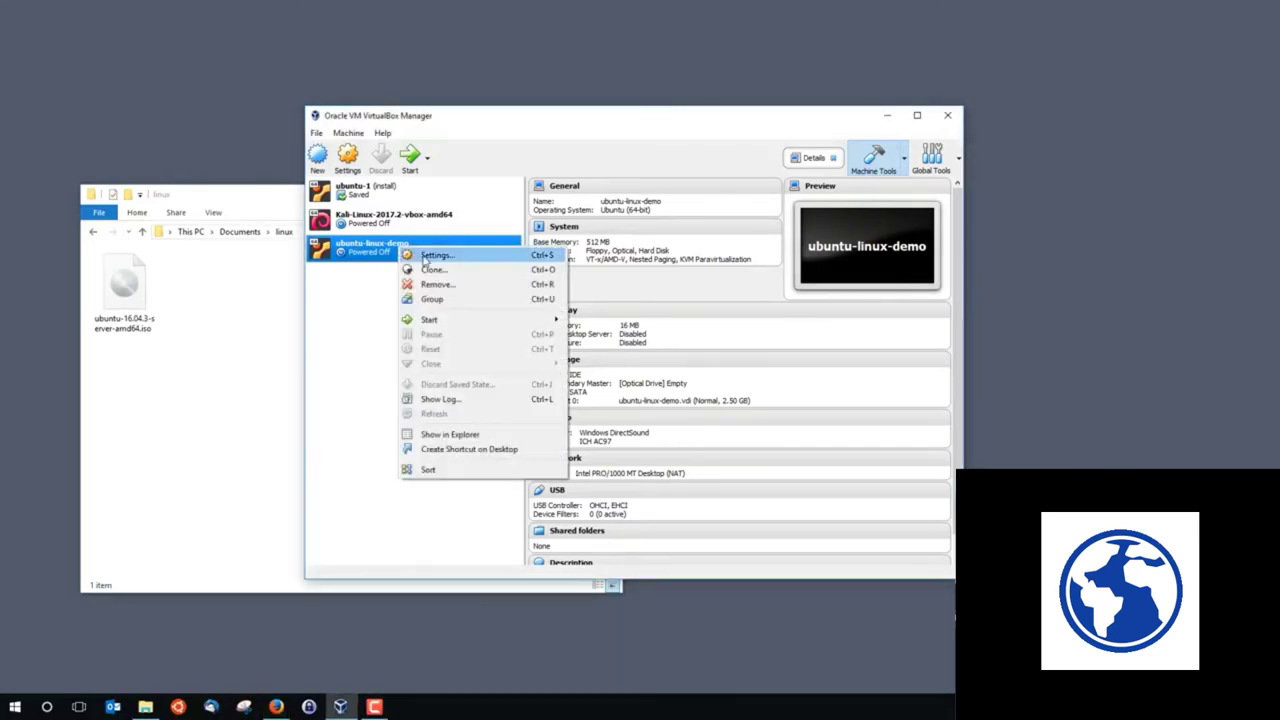
left_click(425, 260)
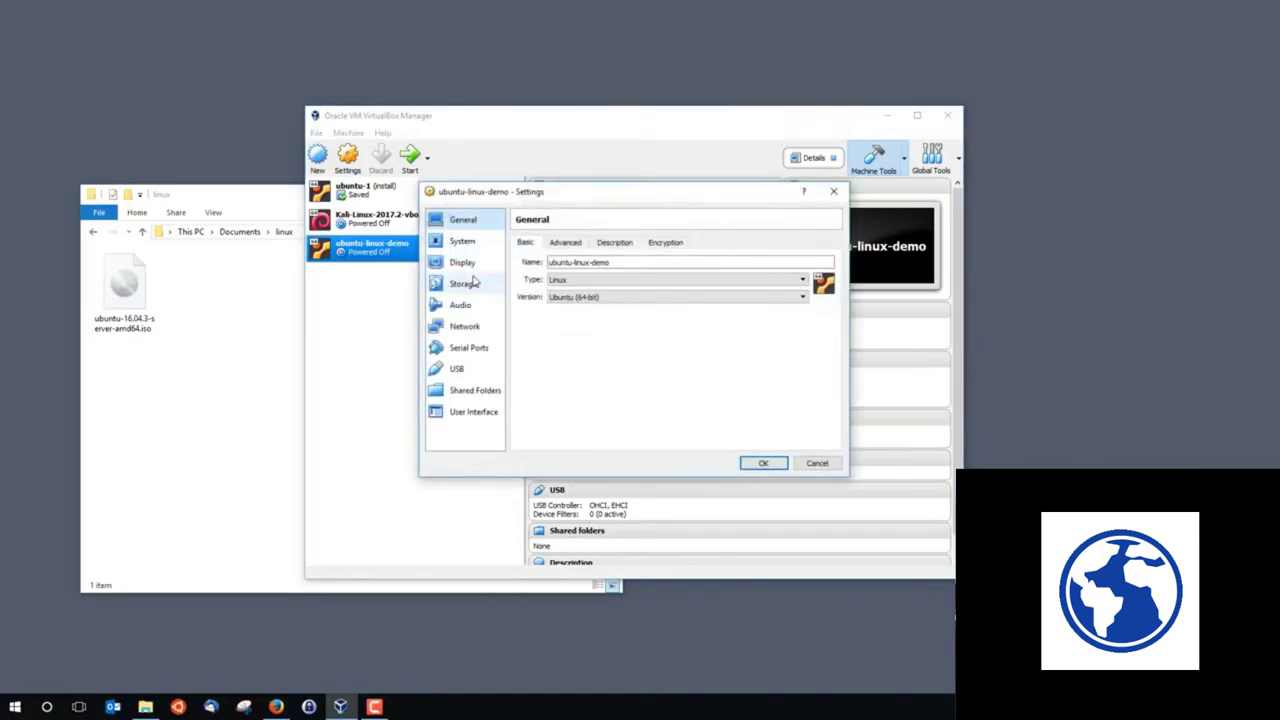
left_click_drag(575, 195, 575, 107)
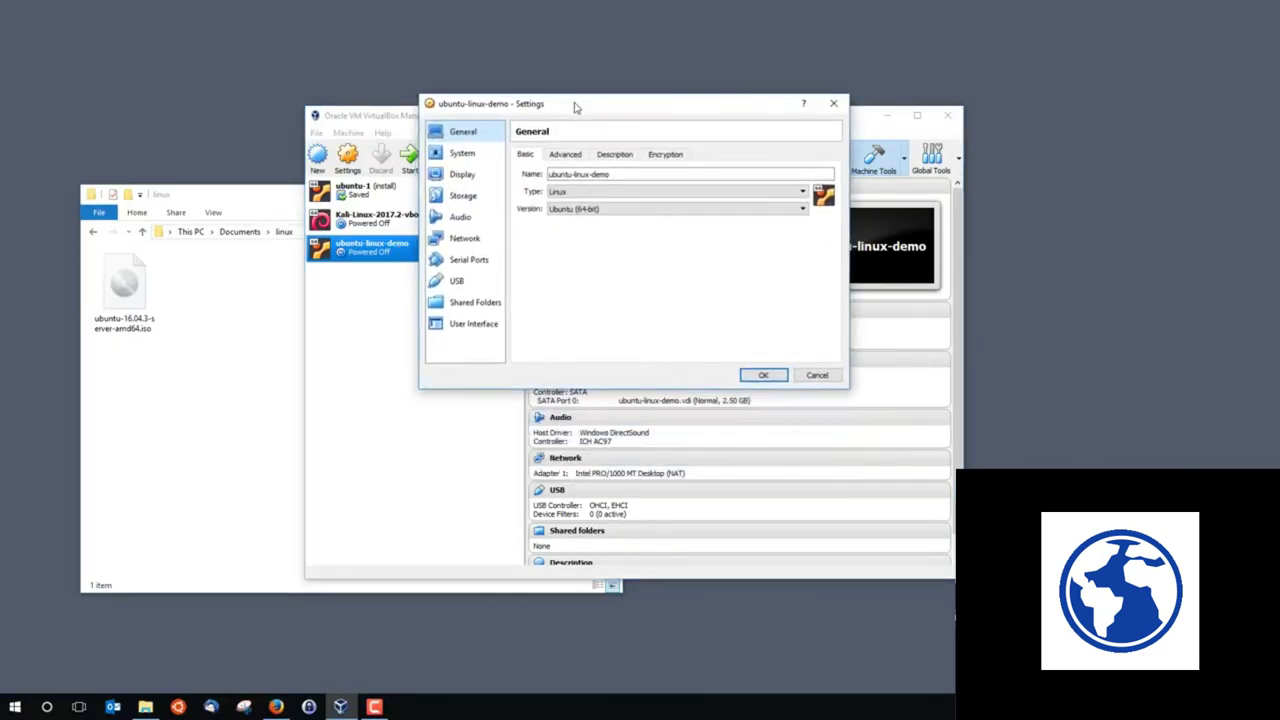
left_click(562, 155)
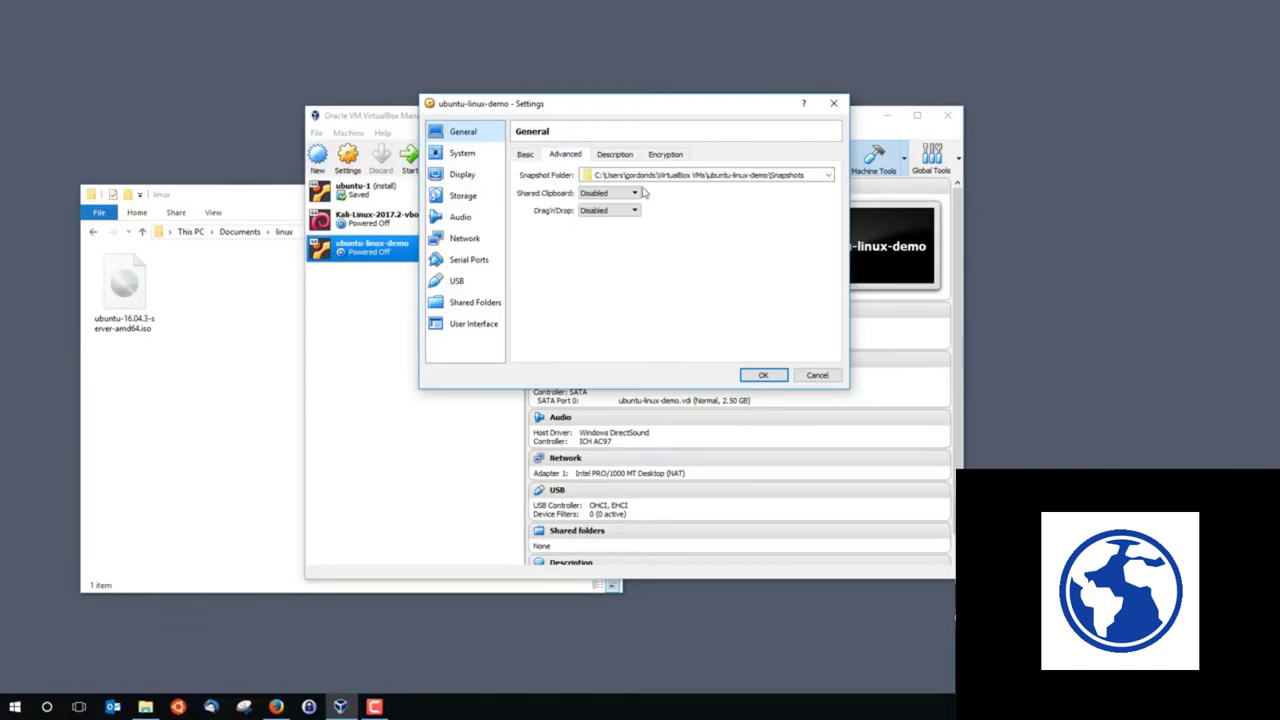
left_click(610, 156)
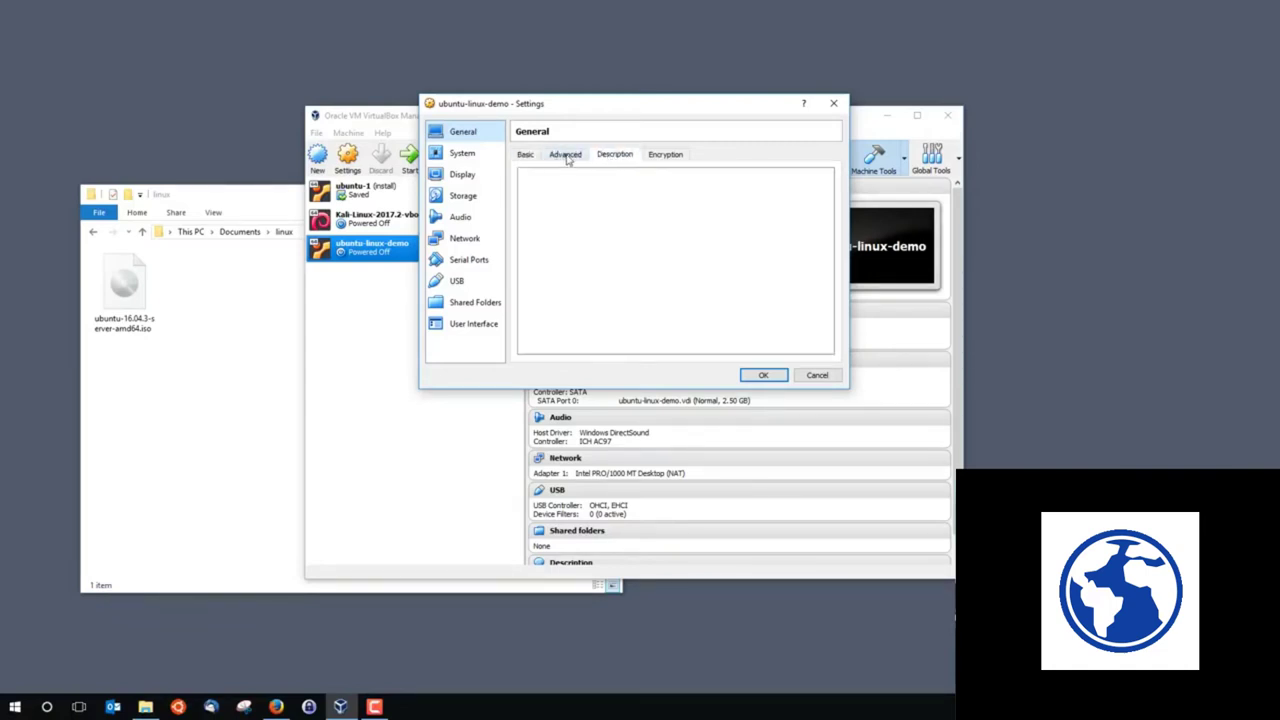
left_click(566, 156)
left_click(461, 155)
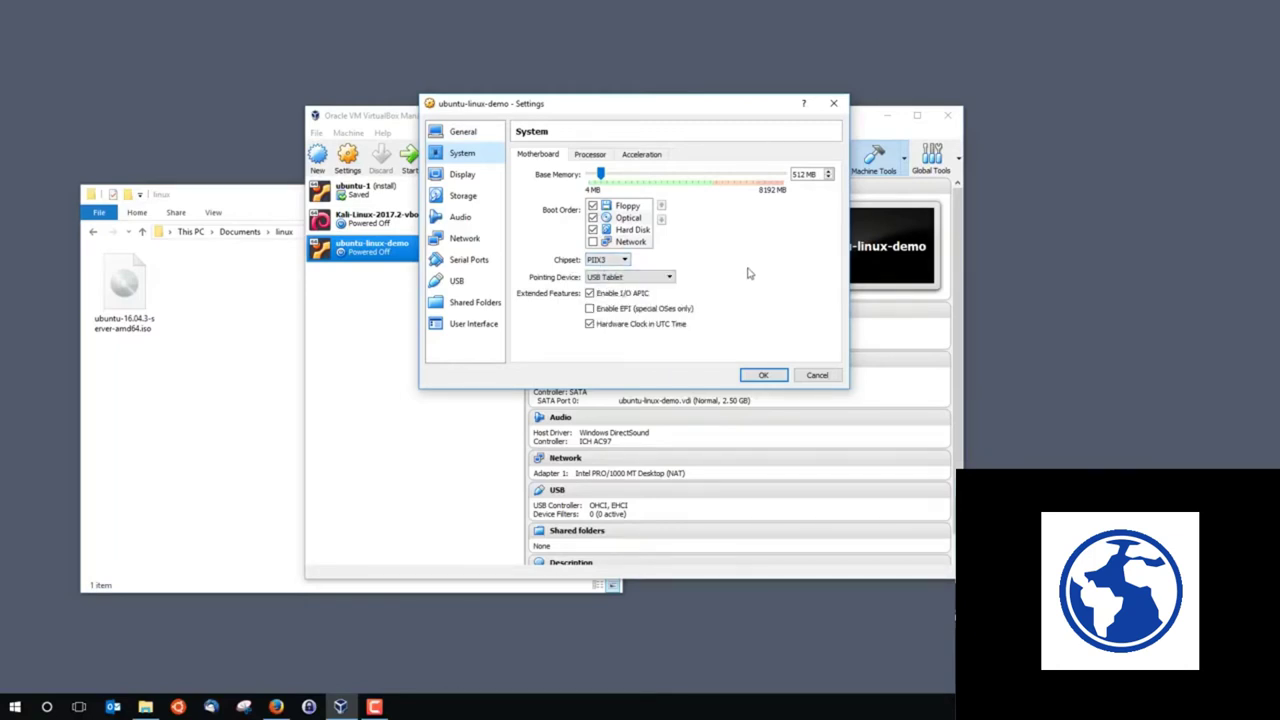
left_click(590, 158)
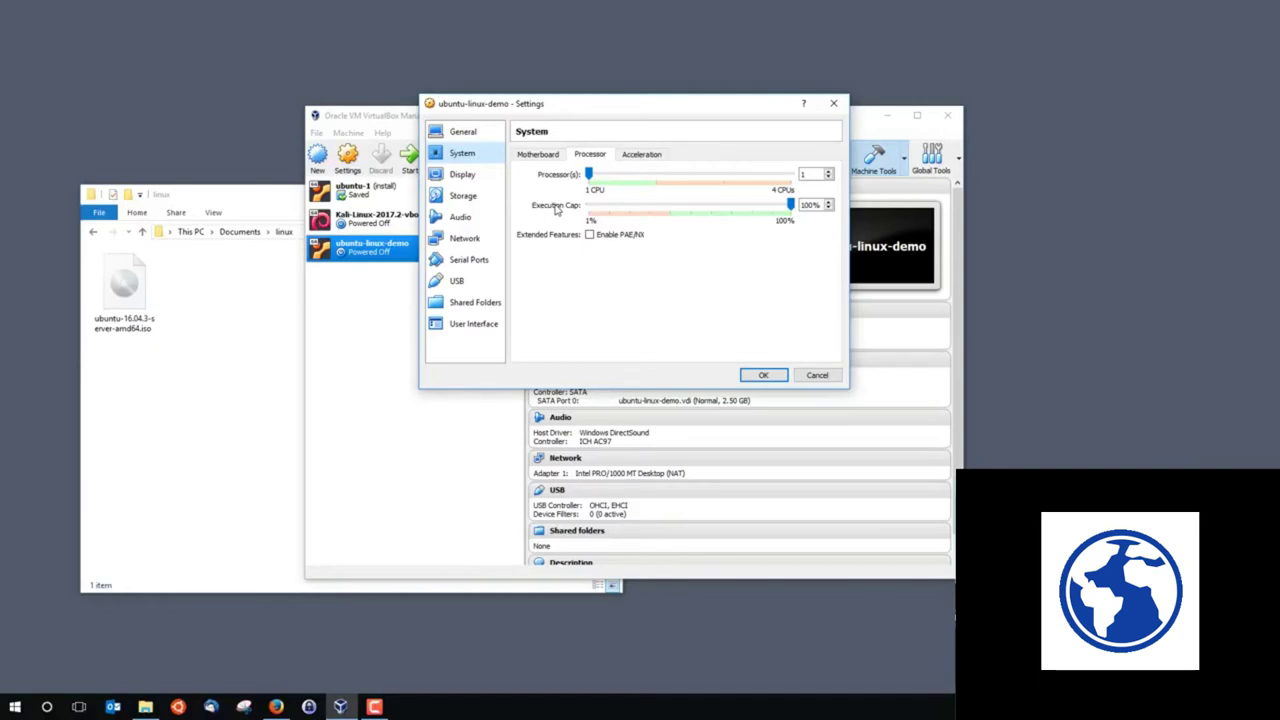
left_click(639, 156)
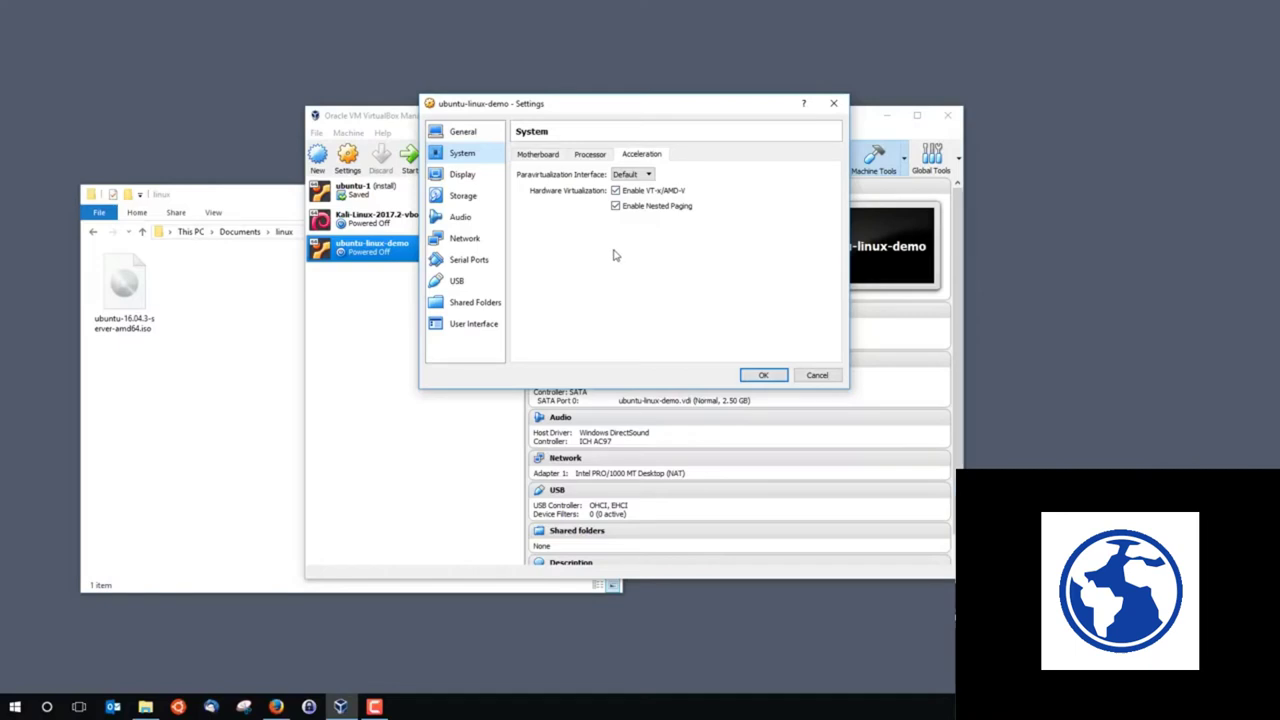
left_click(463, 176)
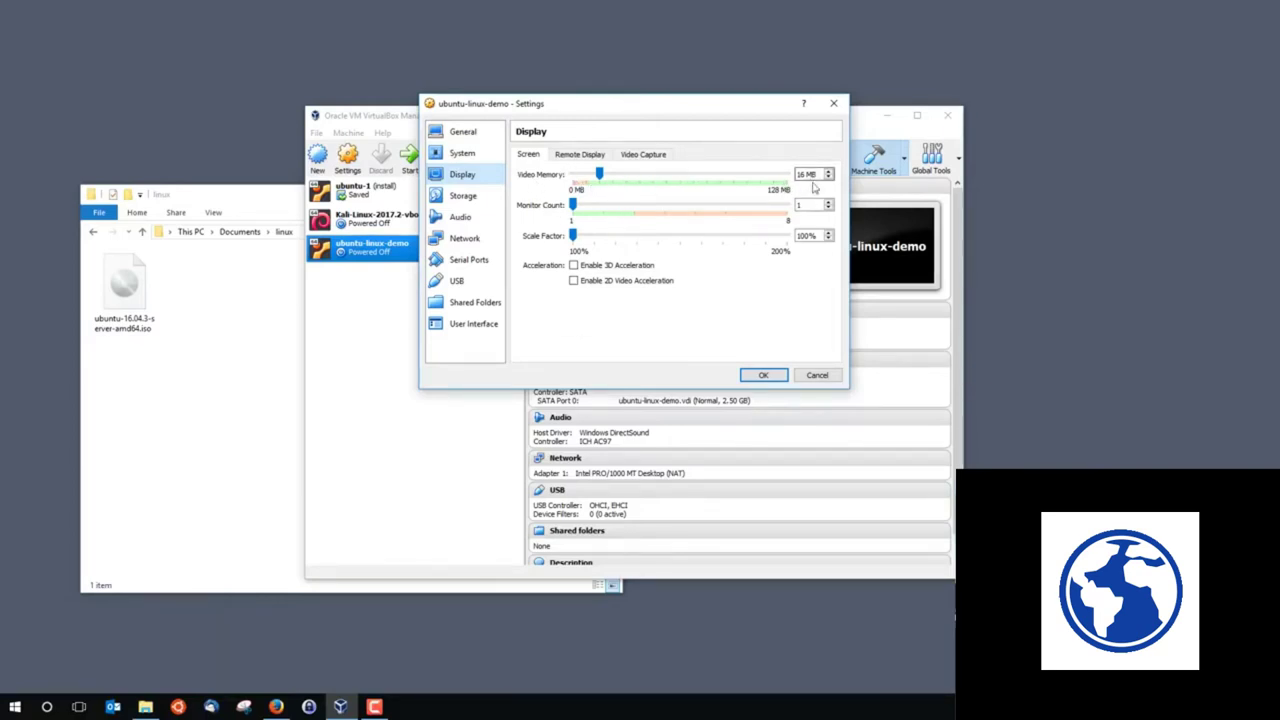
Step: Load ubuntu-16.04.3-server-amd64.iso from the Documents linux folder into the machine's empty IDE optical drive
left_click(462, 198)
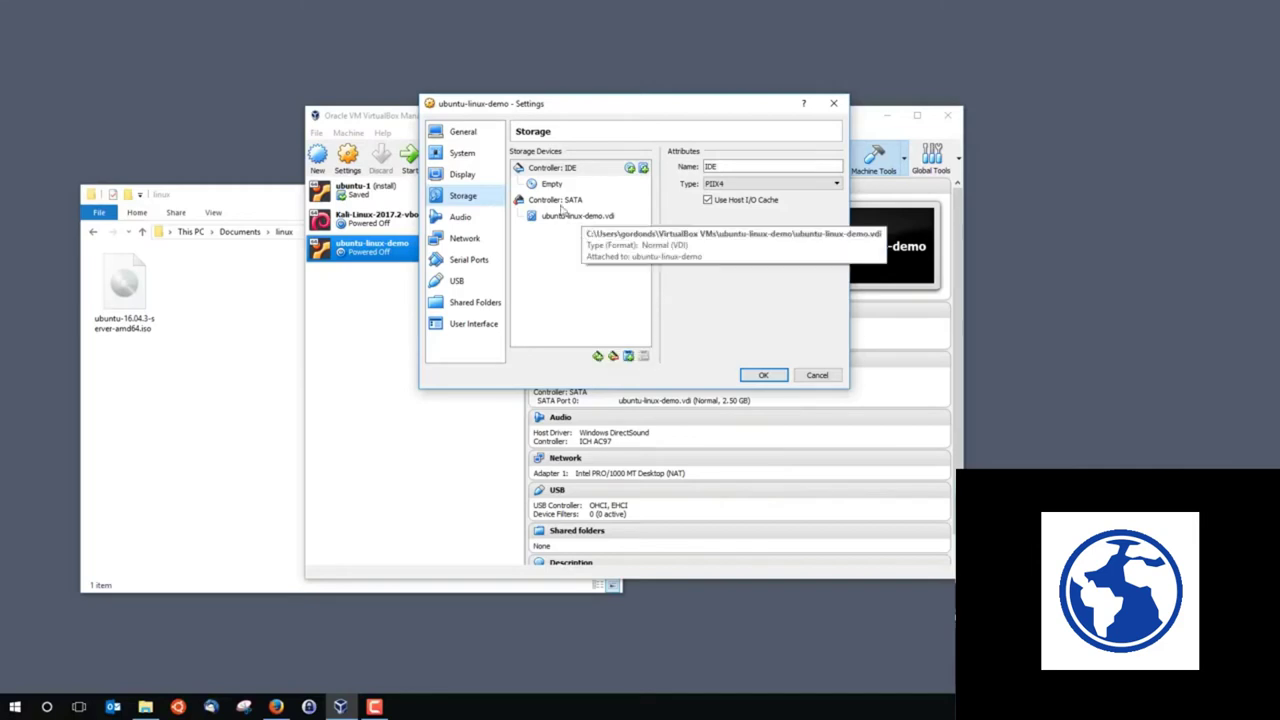
left_click(552, 185)
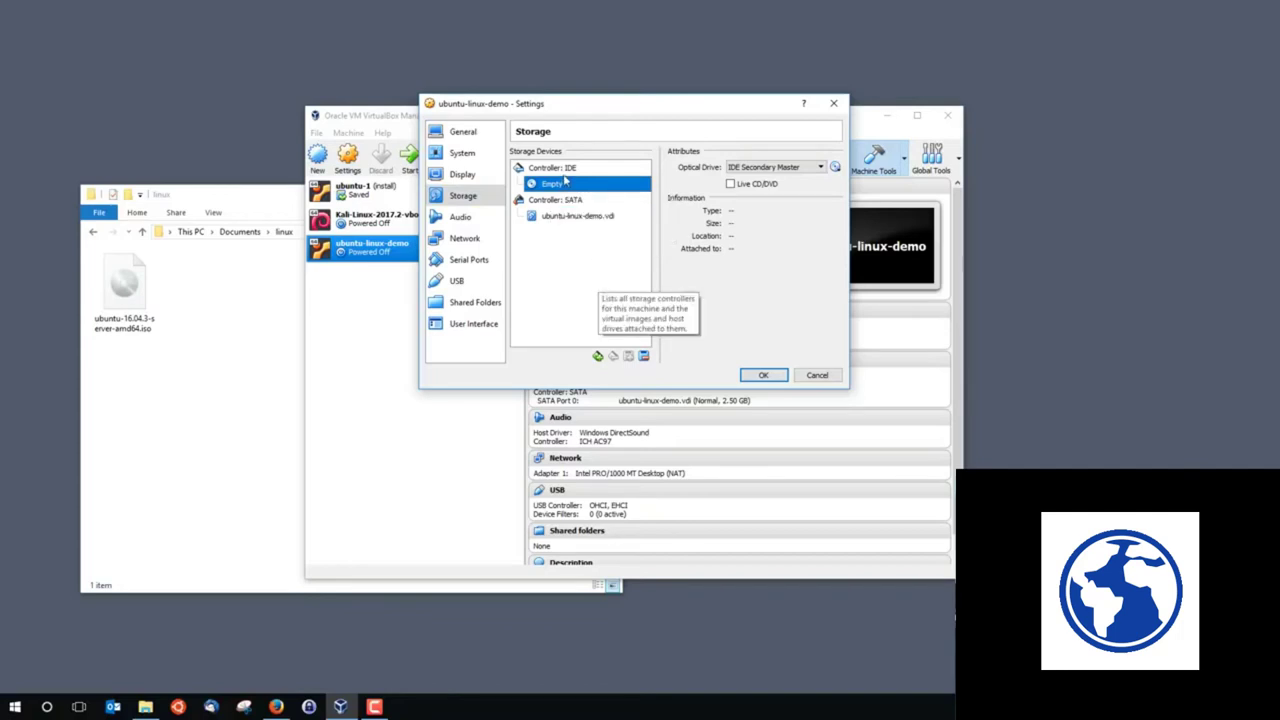
left_click(837, 174)
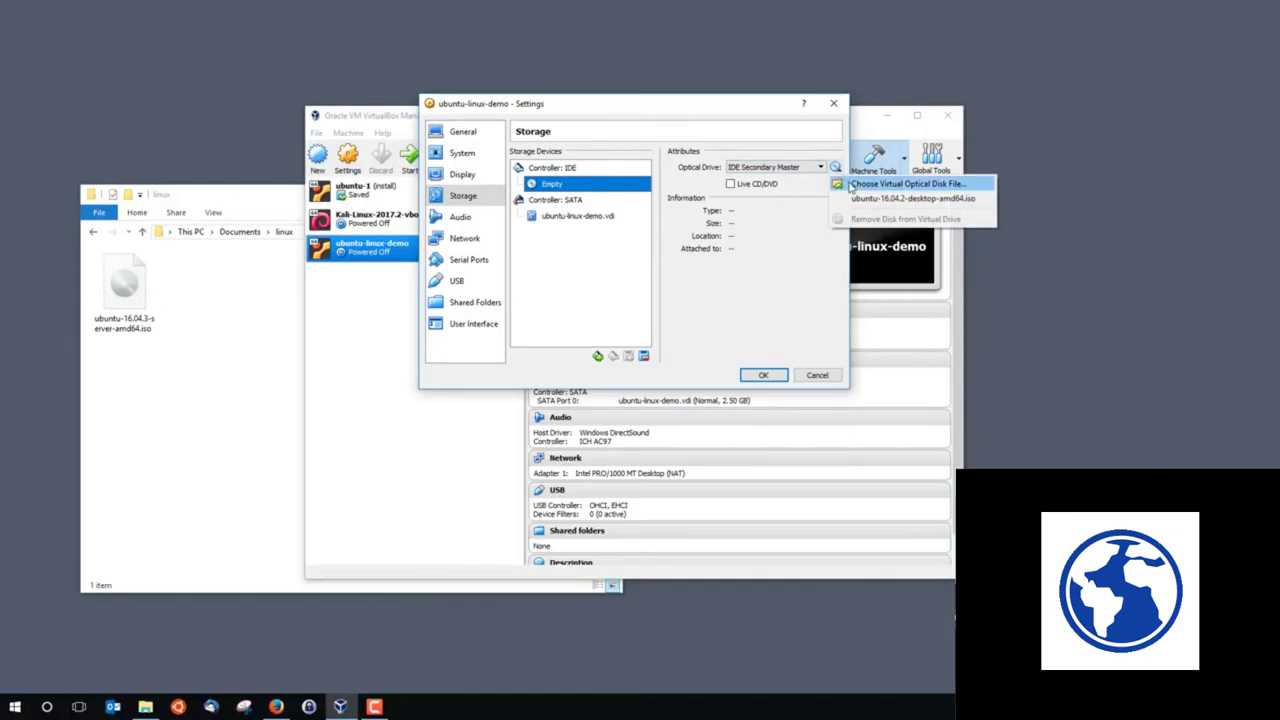
left_click(849, 186)
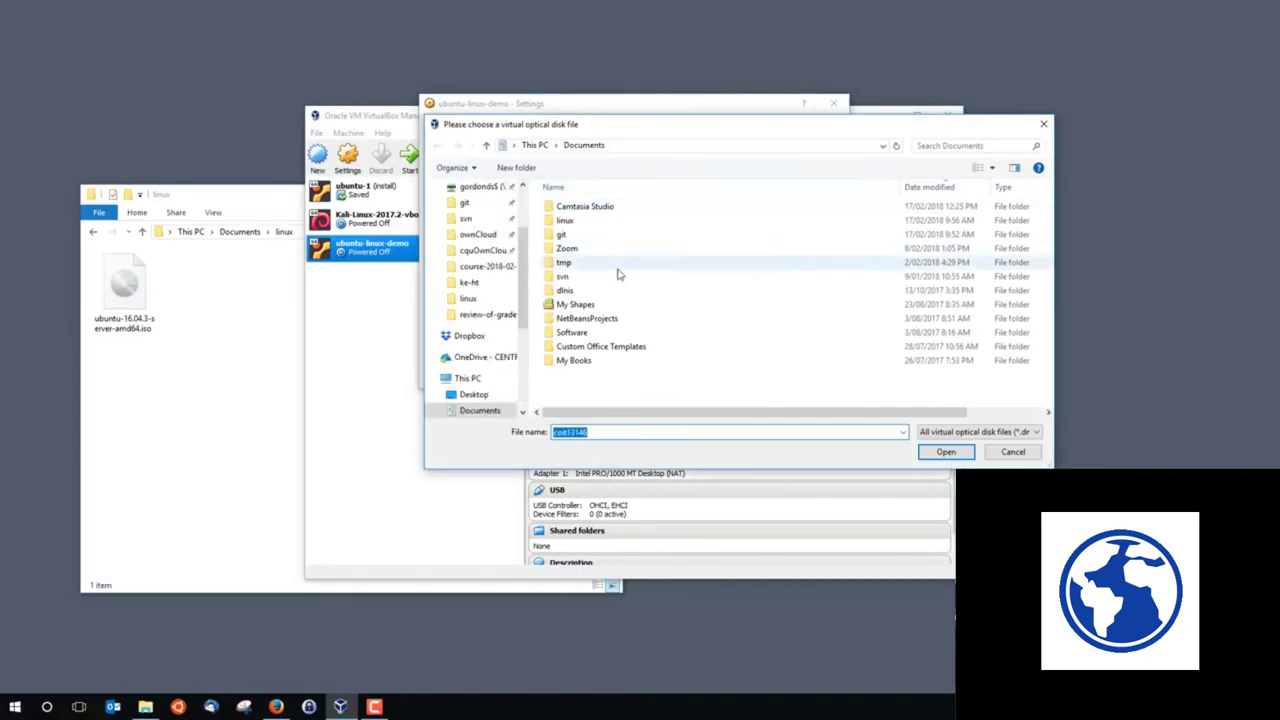
scroll(520, 225, "up", 2)
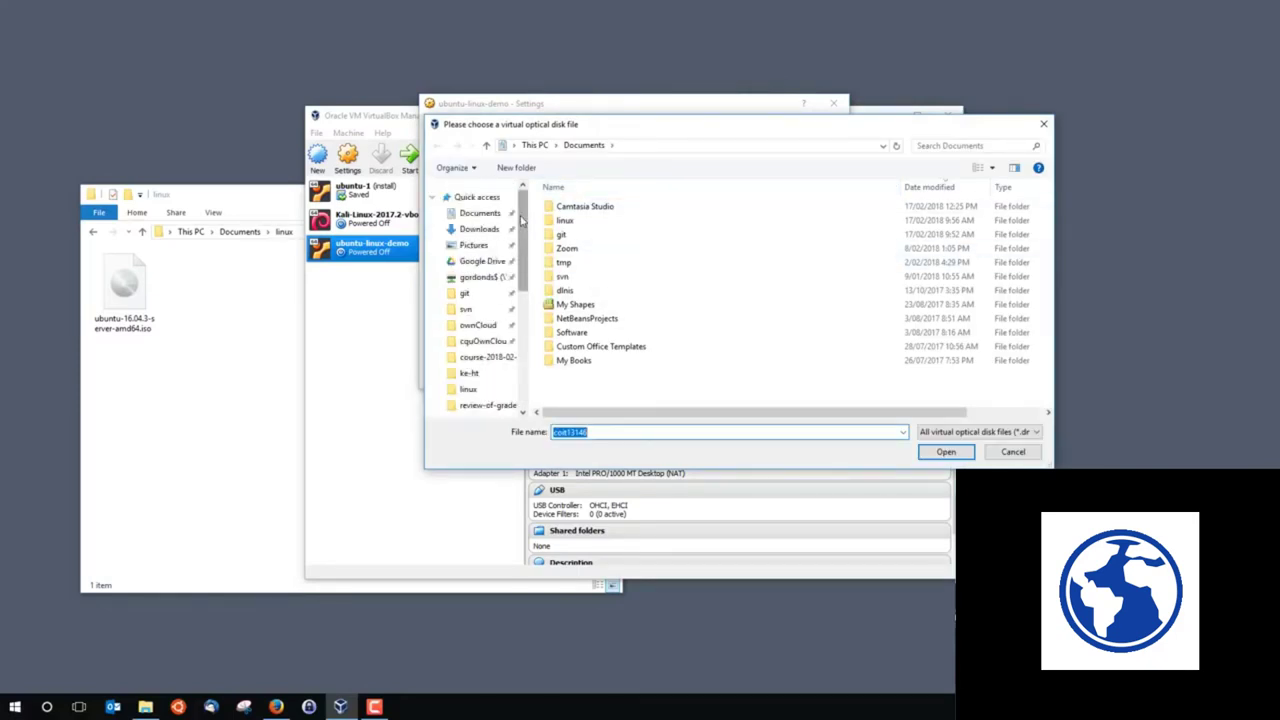
left_click(488, 216)
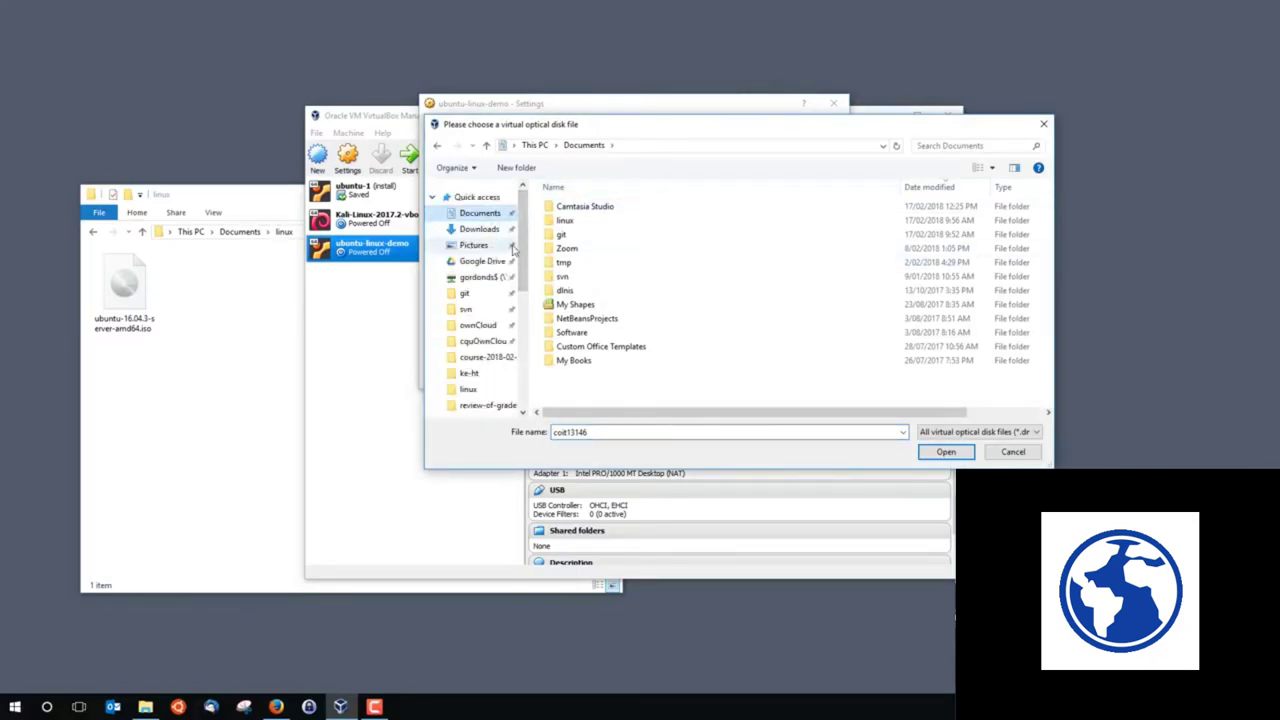
double_click(565, 220)
left_click(590, 207)
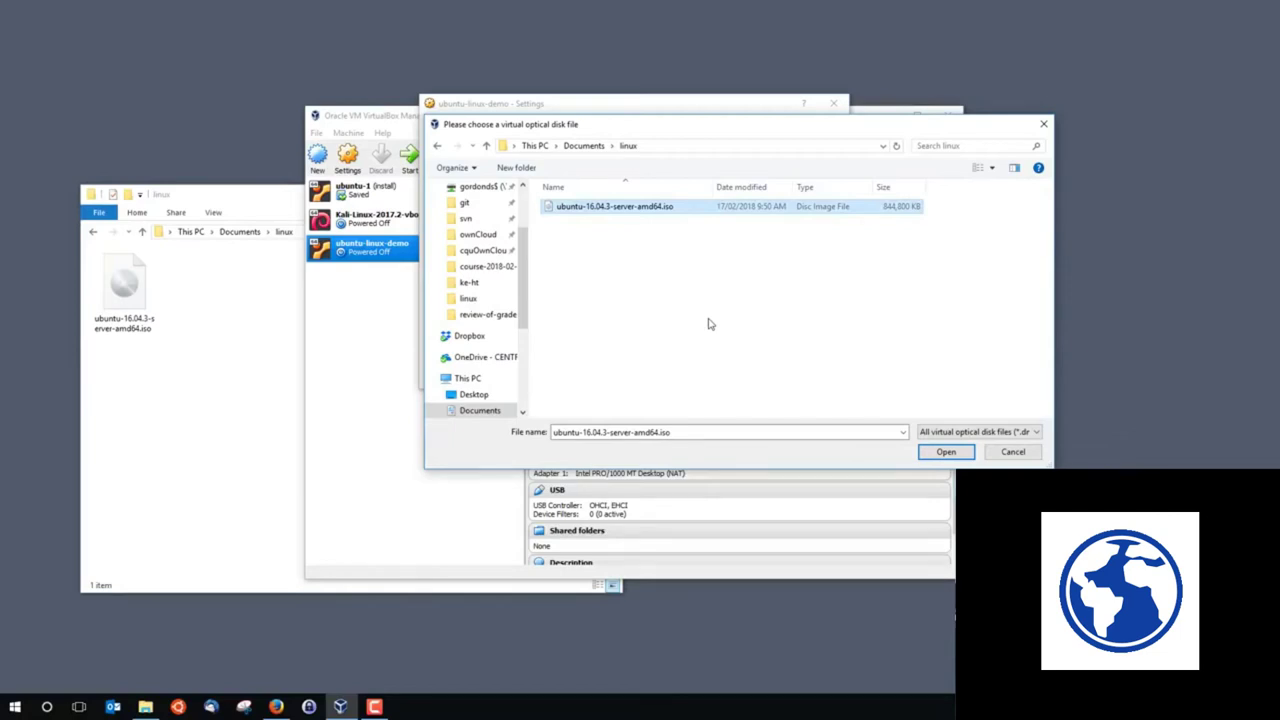
left_click(943, 452)
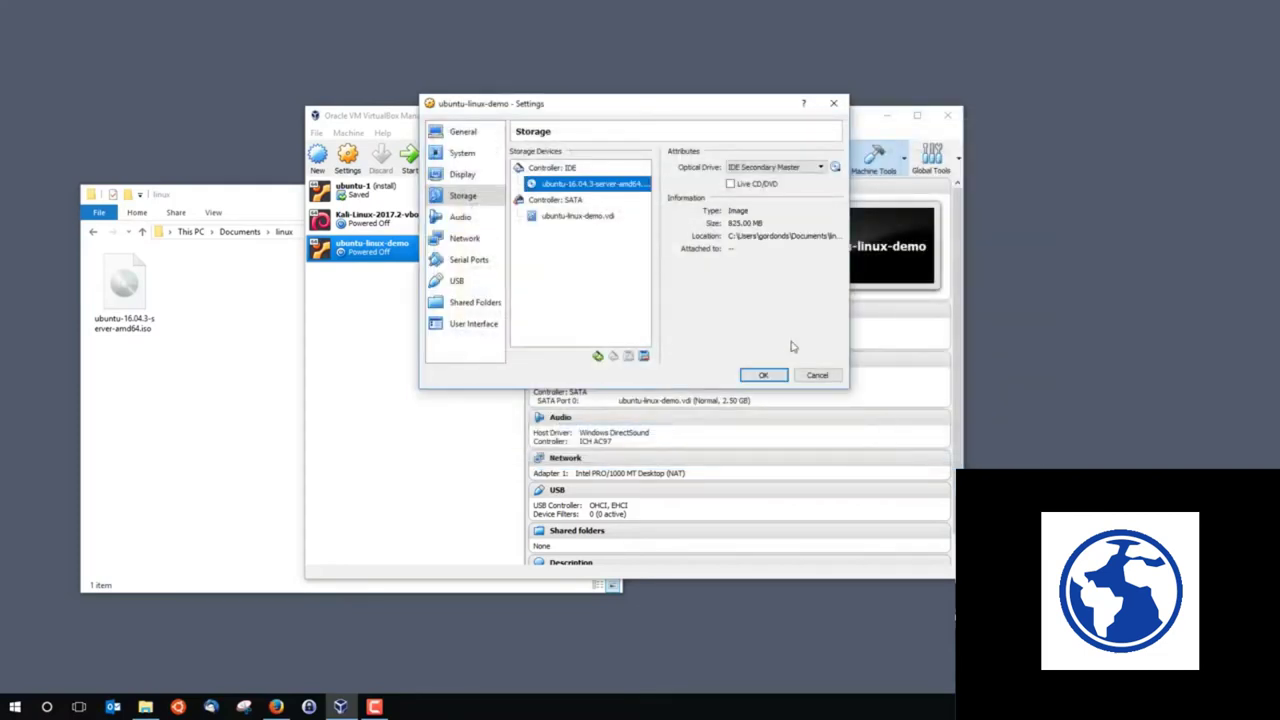
Step: Review the machine's Audio, Serial Ports and USB settings and its Network settings for adapters 1 to 4
left_click(470, 218)
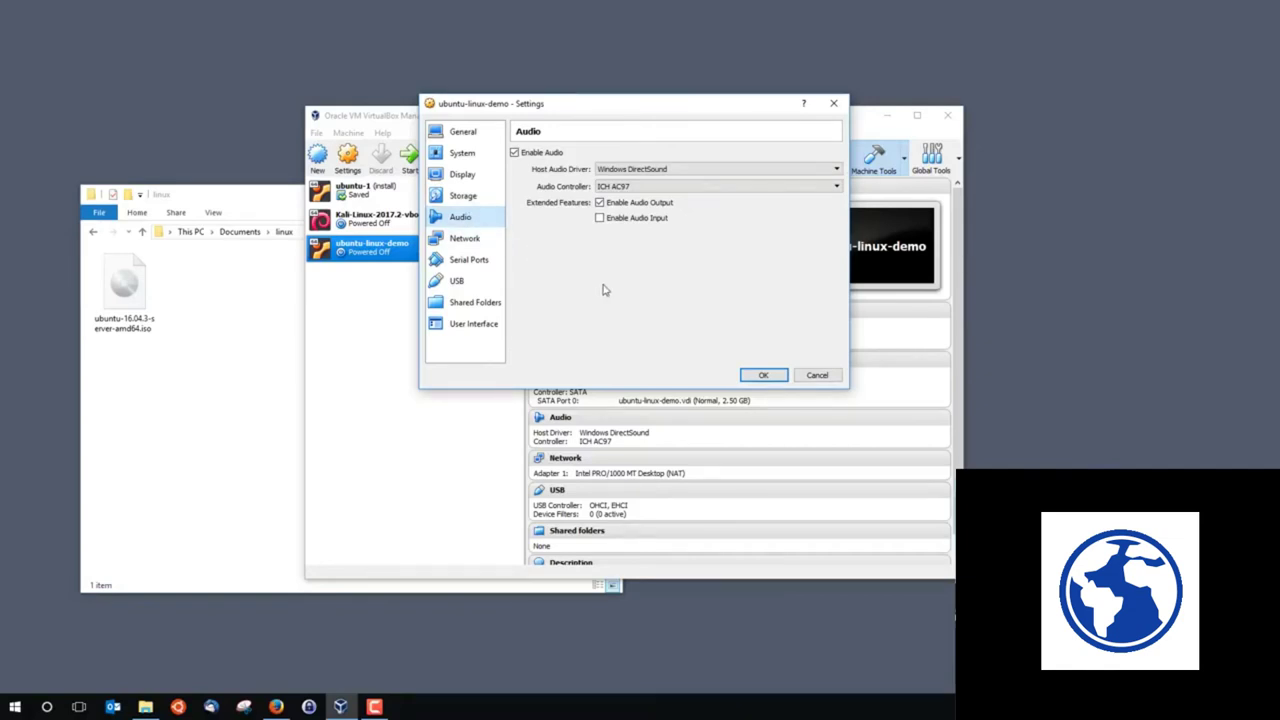
left_click(462, 262)
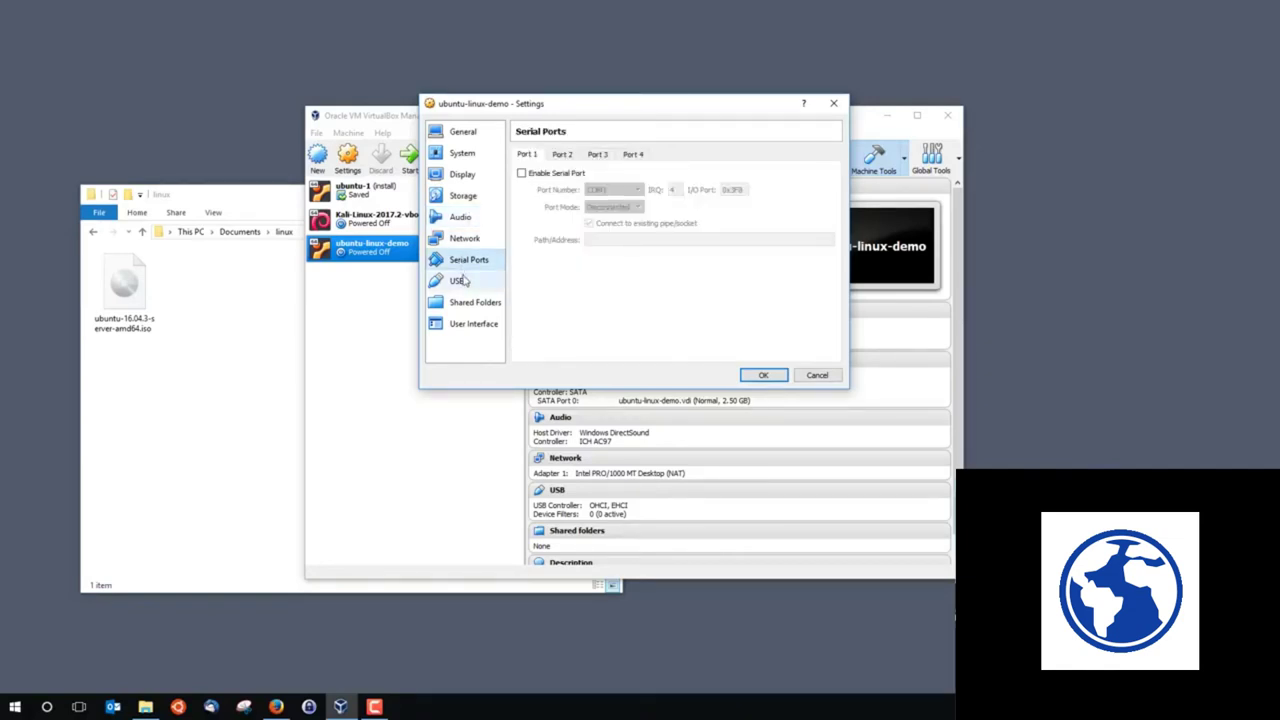
left_click(460, 281)
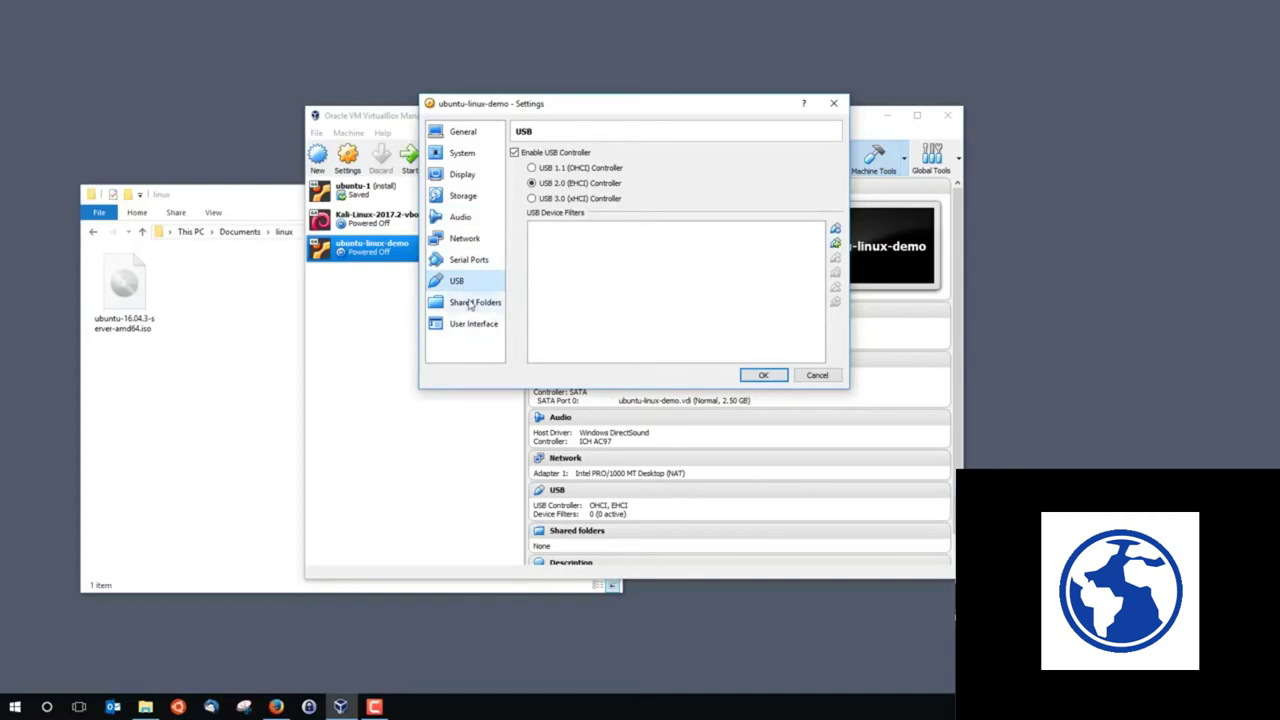
left_click(467, 243)
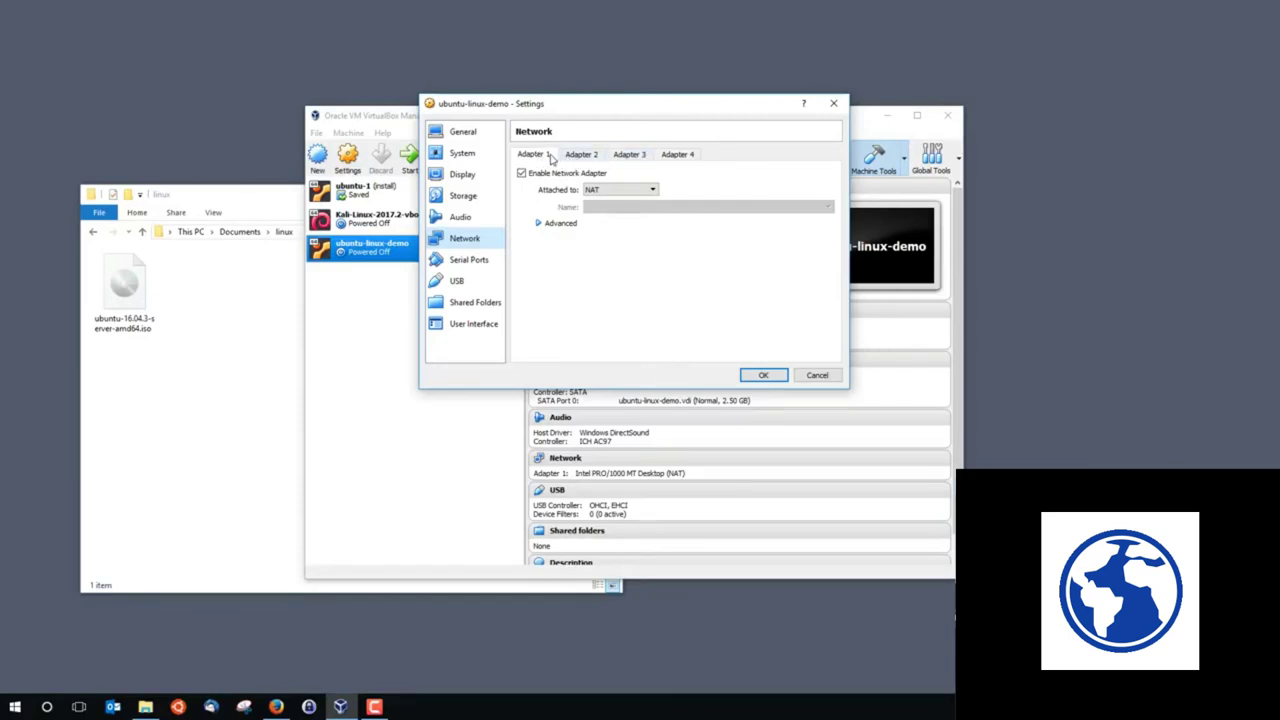
left_click(586, 156)
left_click(632, 156)
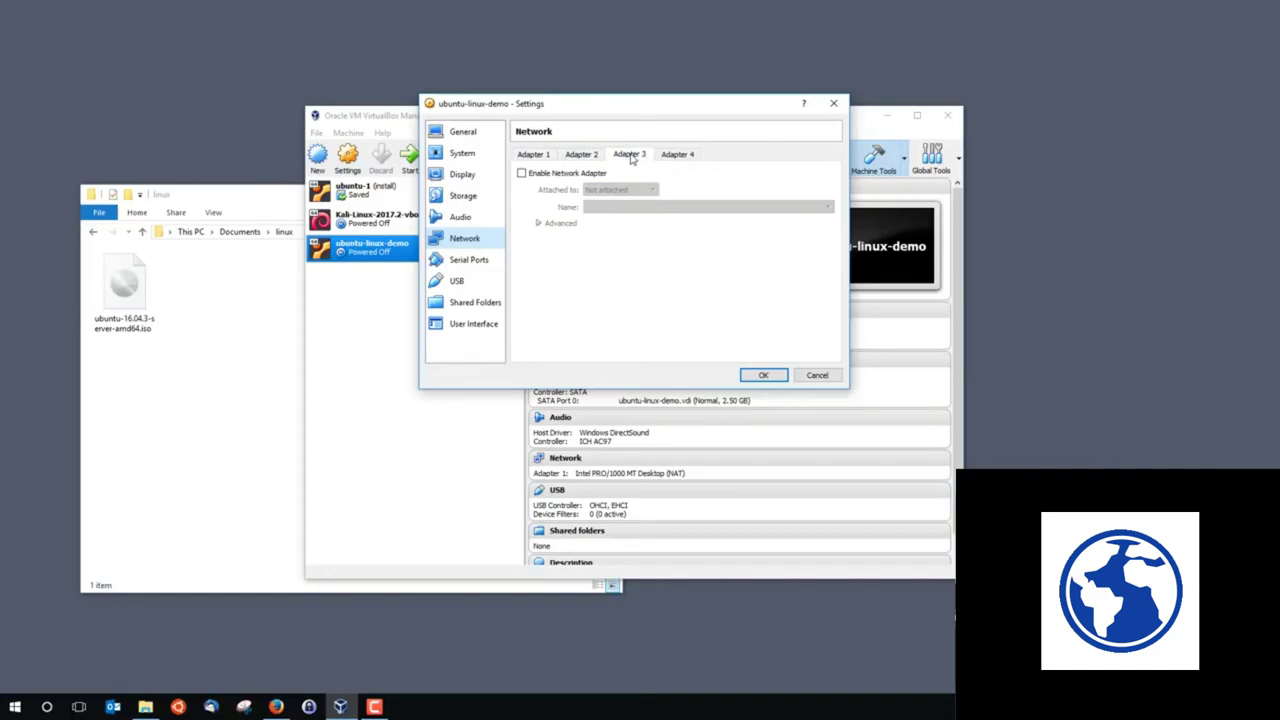
left_click(674, 156)
left_click(584, 156)
left_click(528, 156)
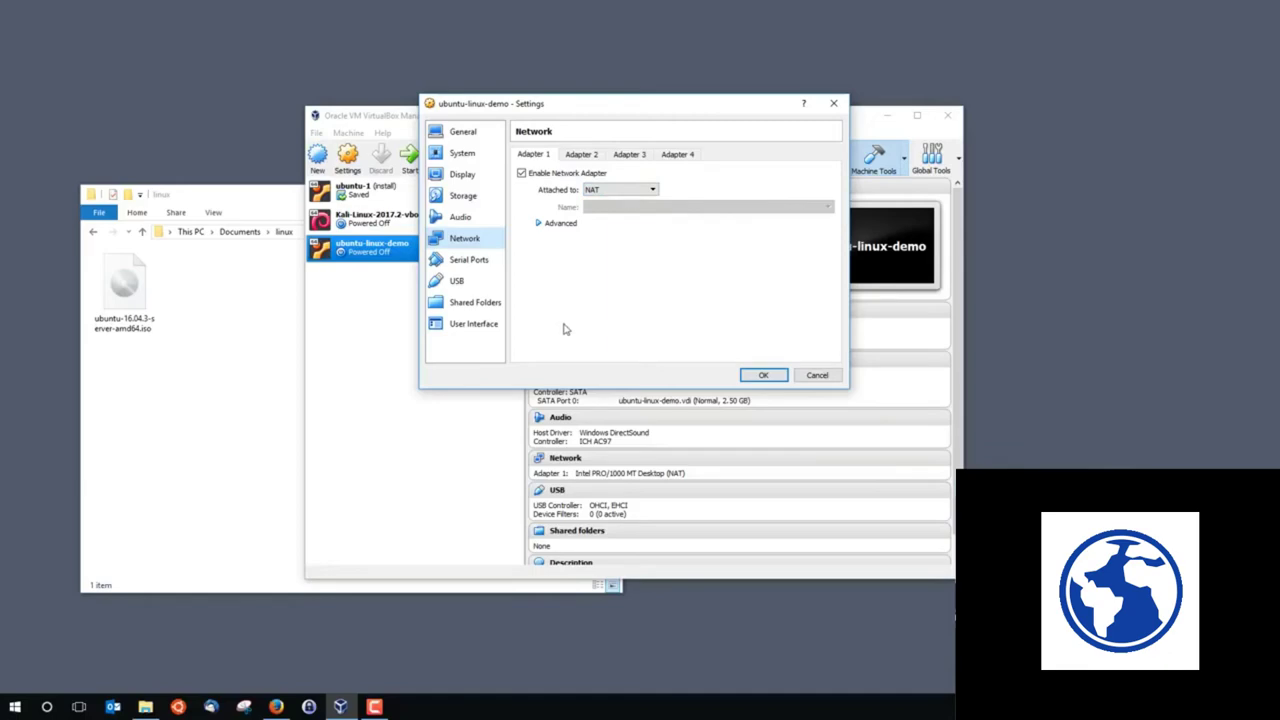
Step: Switch to Firefox and examine the networking modes overview (Table 6.1) in the VirtualBox manual's Virtual networking chapter, particularly Bridged and Internal
left_click(277, 707)
left_click(220, 12)
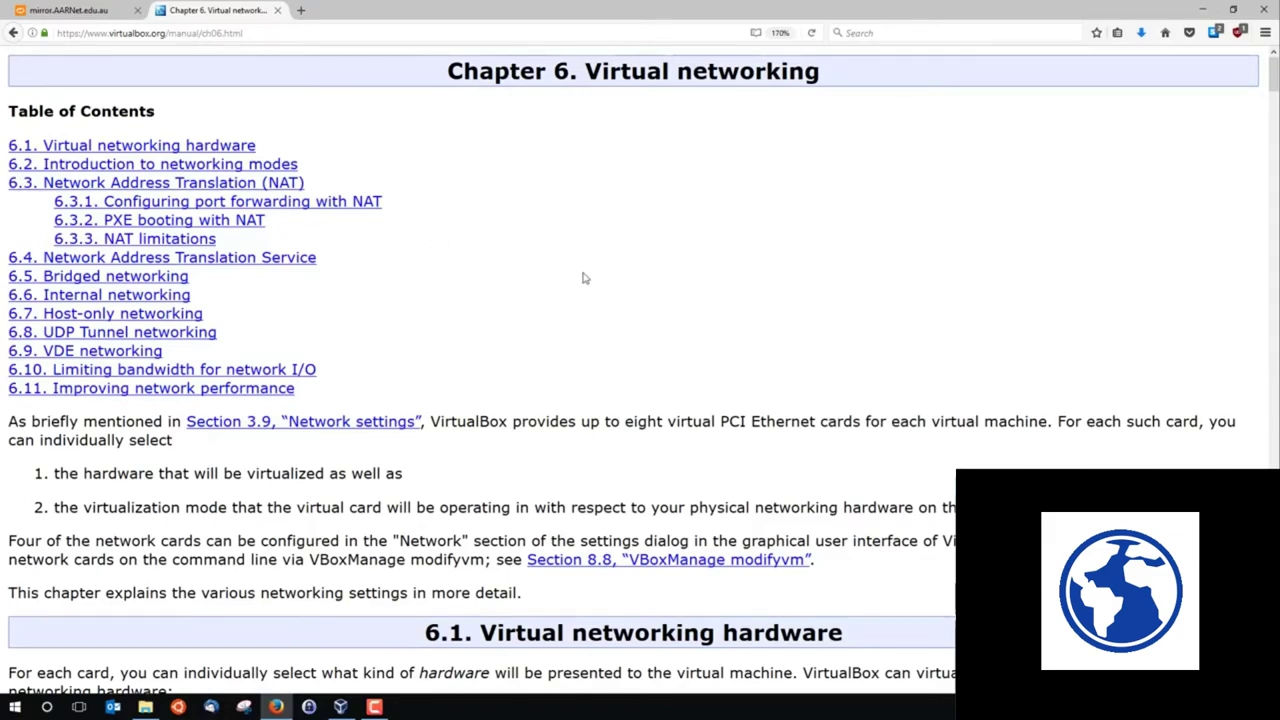
scroll(585, 278, "down", 10)
scroll(583, 283, "down", 10)
scroll(300, 327, "down", 13)
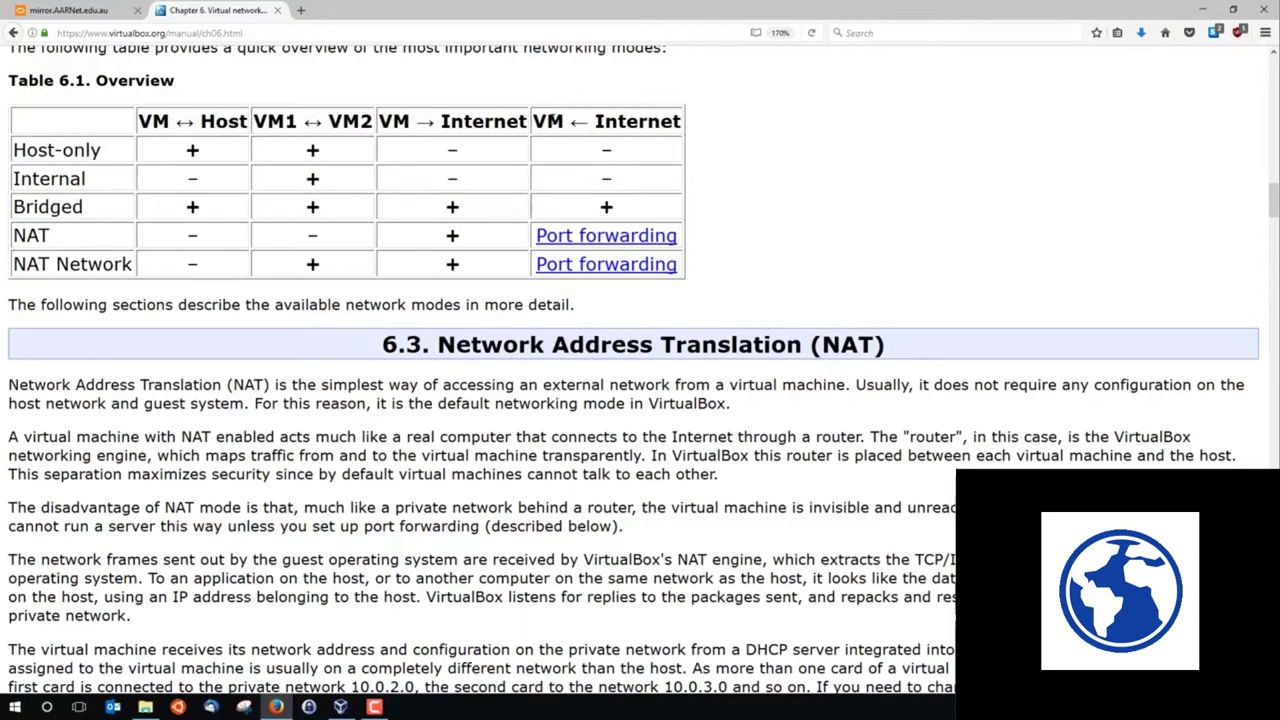
double_click(62, 207)
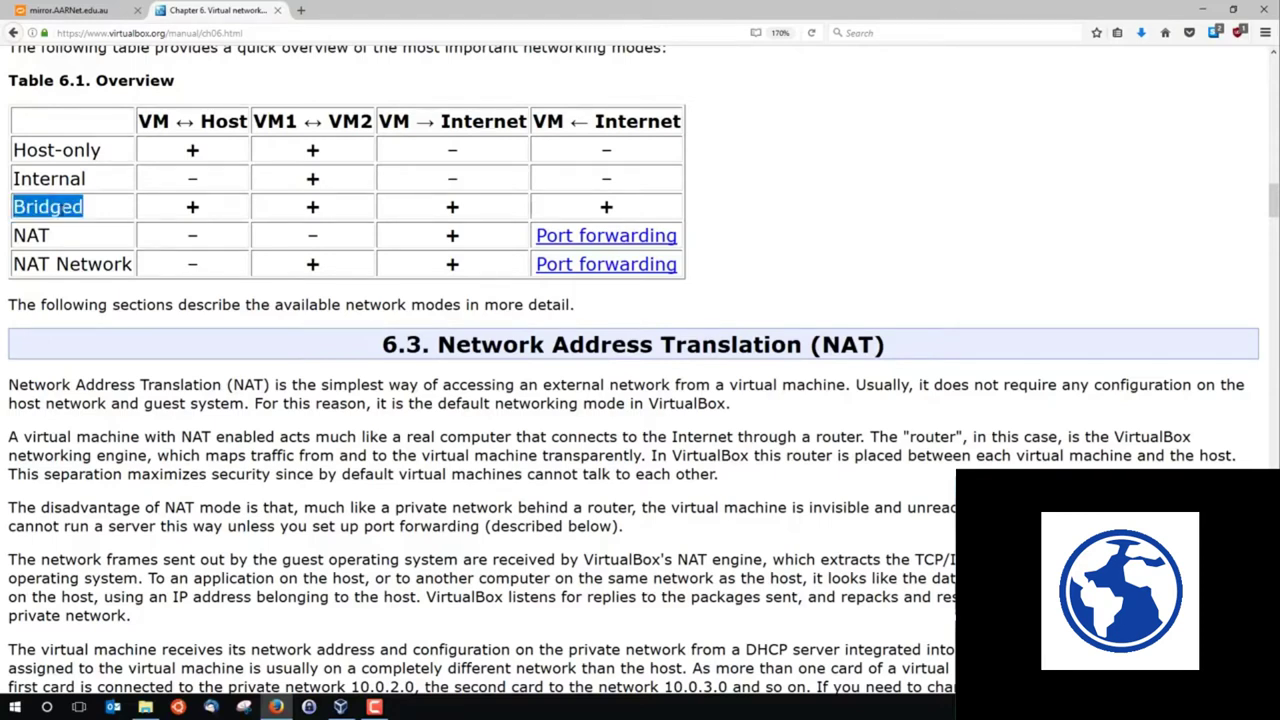
double_click(70, 180)
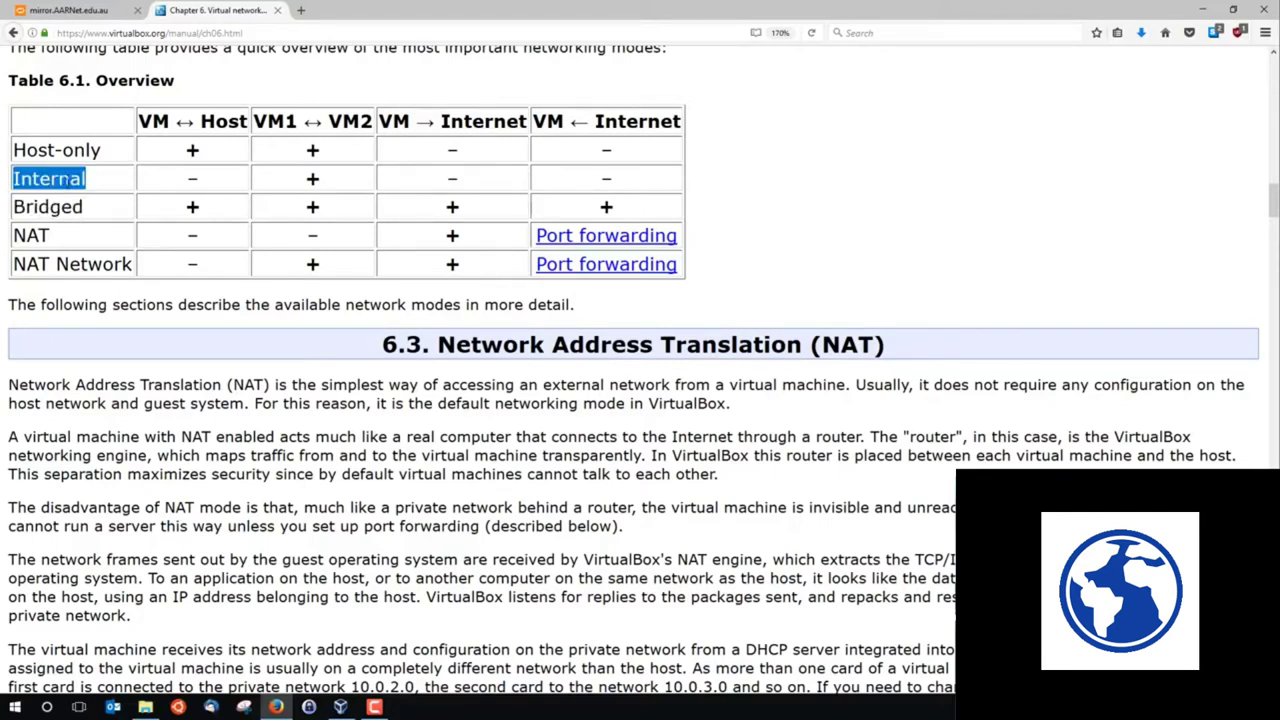